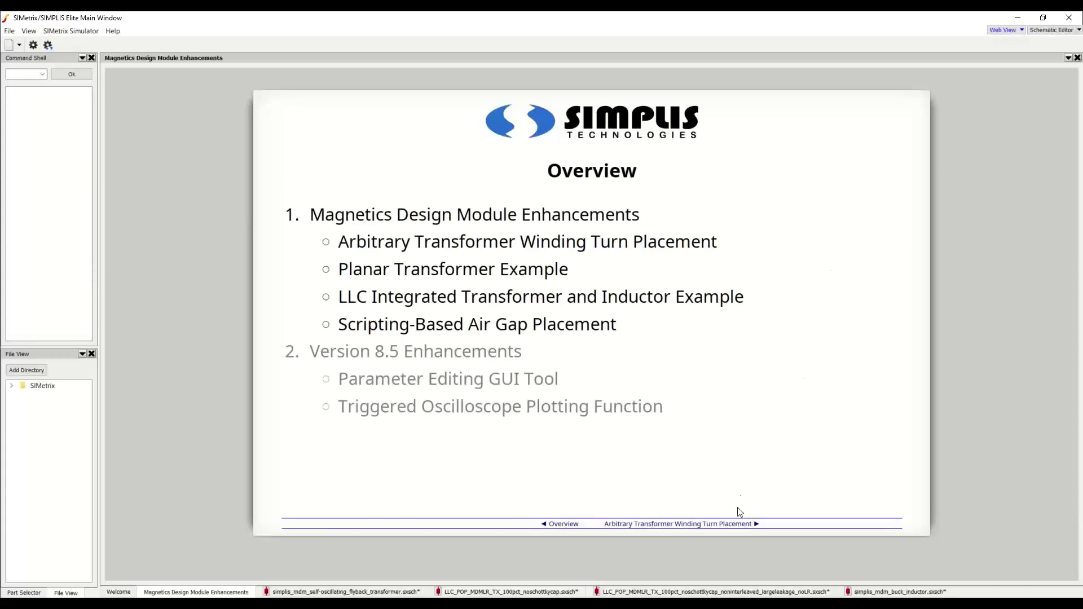
# Advance from the Overview slide to the Arbitrary Transformer Winding Turn Placement slide.
pyautogui.click(739, 524)
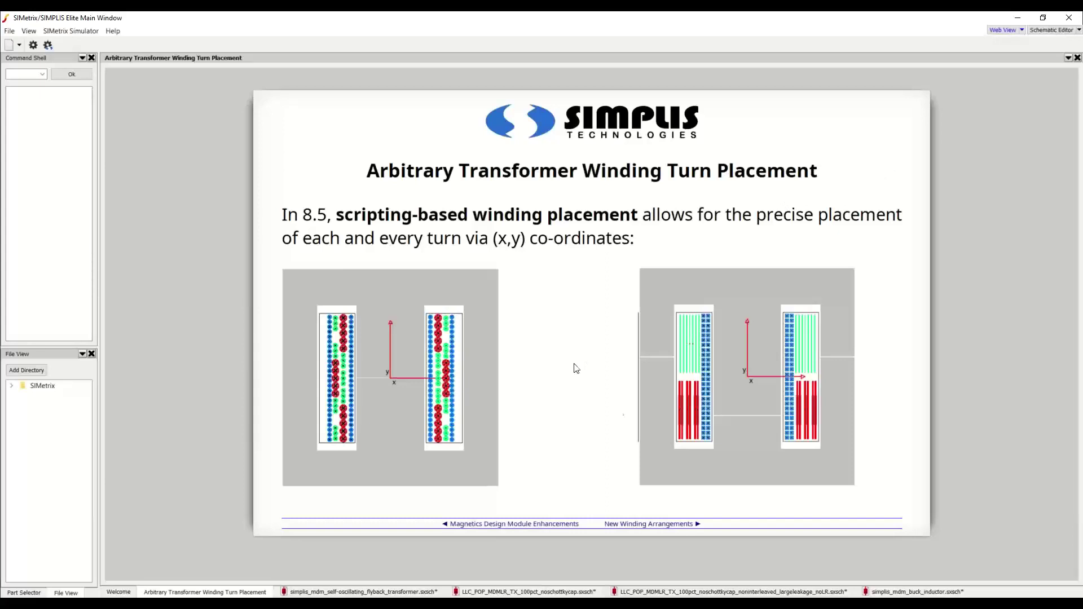
# Go to the New Winding Arrangements slide, then bring up the self-oscillating flyback transformer schematic.
pyautogui.click(654, 523)
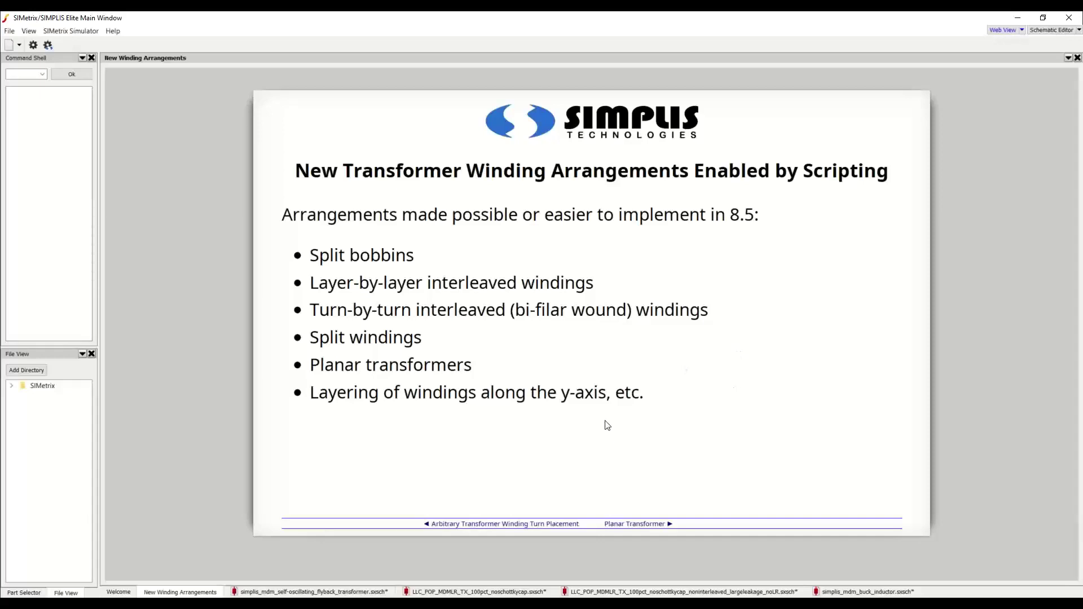
pyautogui.click(363, 593)
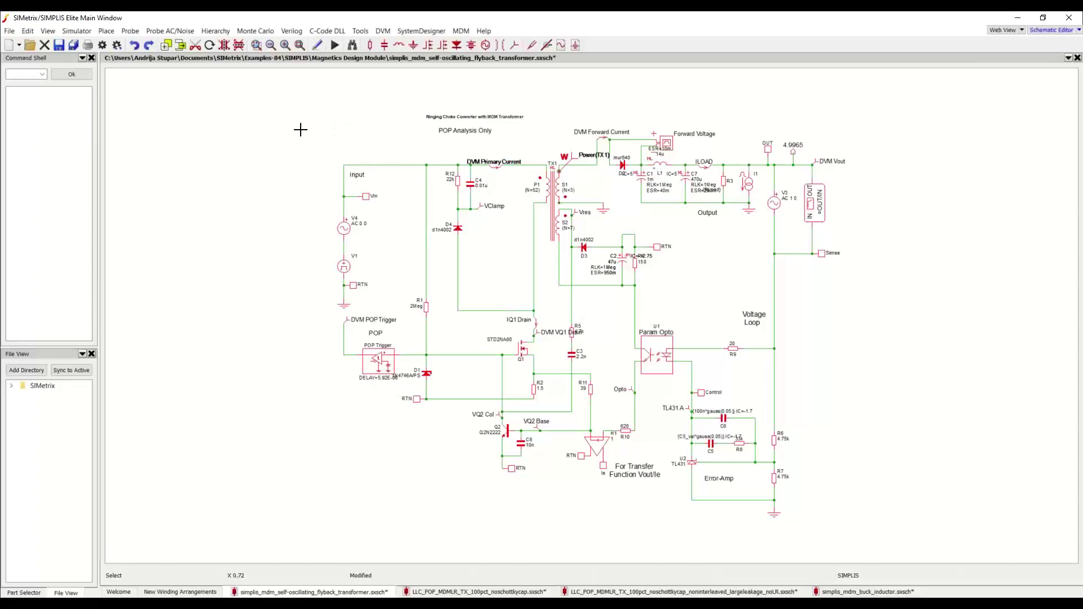
# Edit TX1 with SIMPLIS MDM, enlarging the window and widening the winding preview.
pyautogui.doubleClick(553, 206)
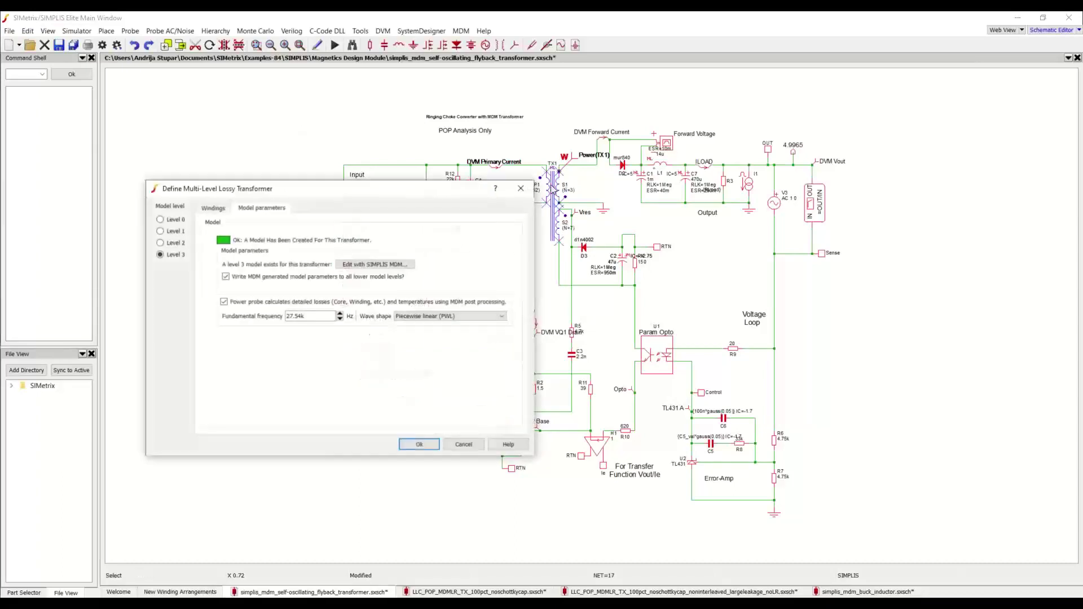
pyautogui.click(397, 264)
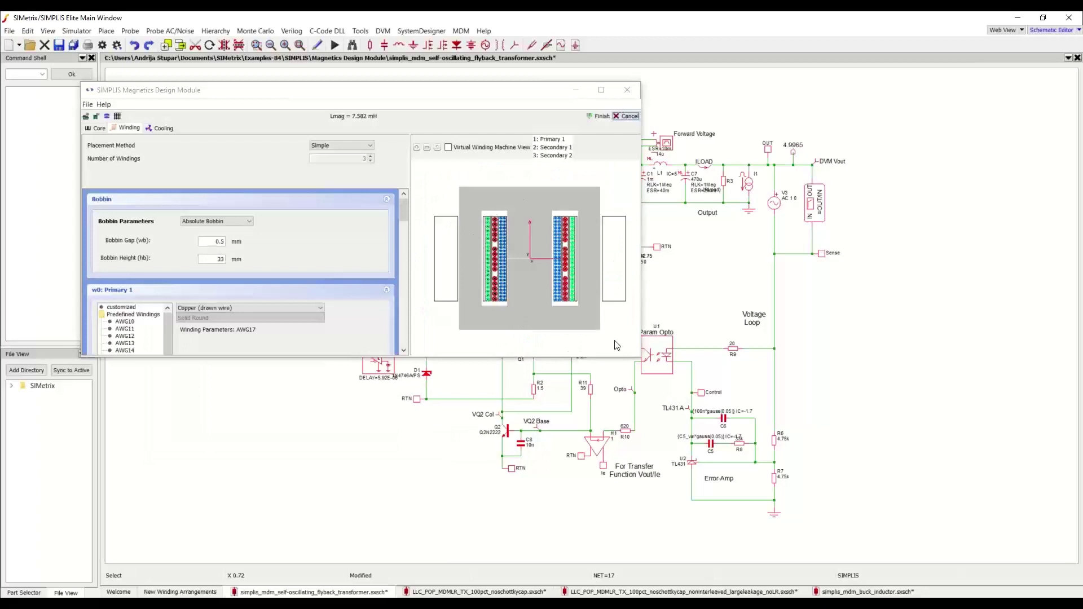
pyautogui.moveTo(639, 359); pyautogui.dragTo(733, 427)
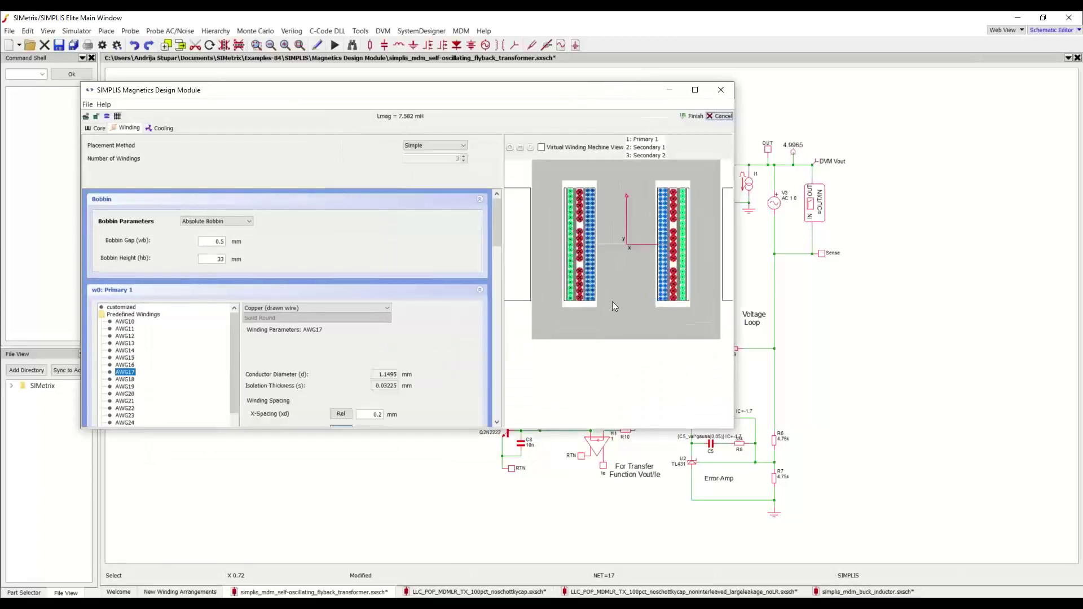
pyautogui.moveTo(502, 326); pyautogui.dragTo(439, 325)
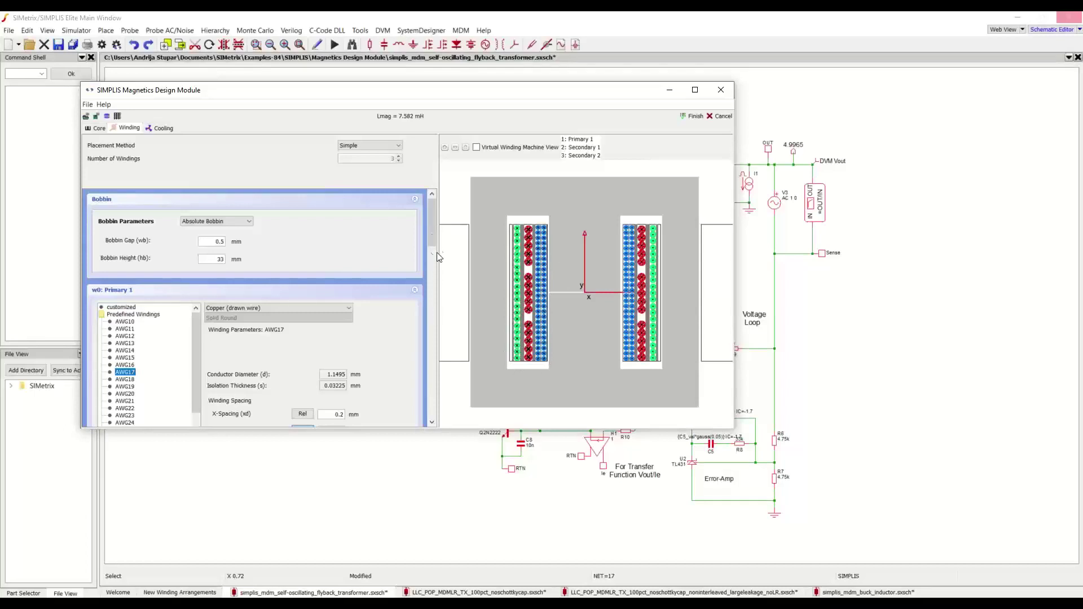
pyautogui.scroll(-2, 431, 245)
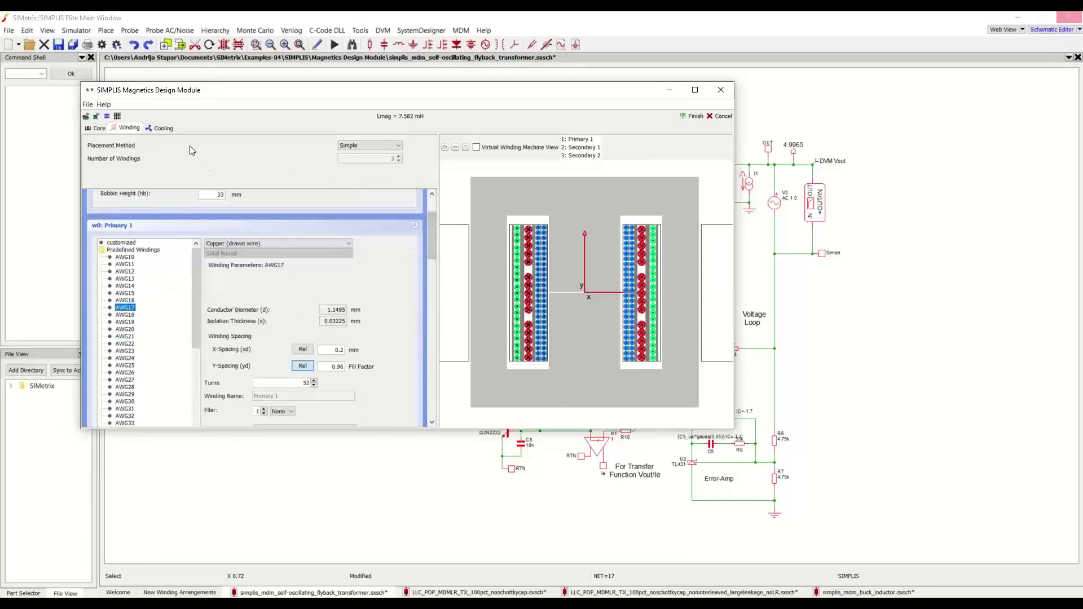
# Set the Placement Method to Scripting and change primary turn spacing from i*1e-3 to i*2e-3.
pyautogui.click(370, 147)
pyautogui.click(370, 161)
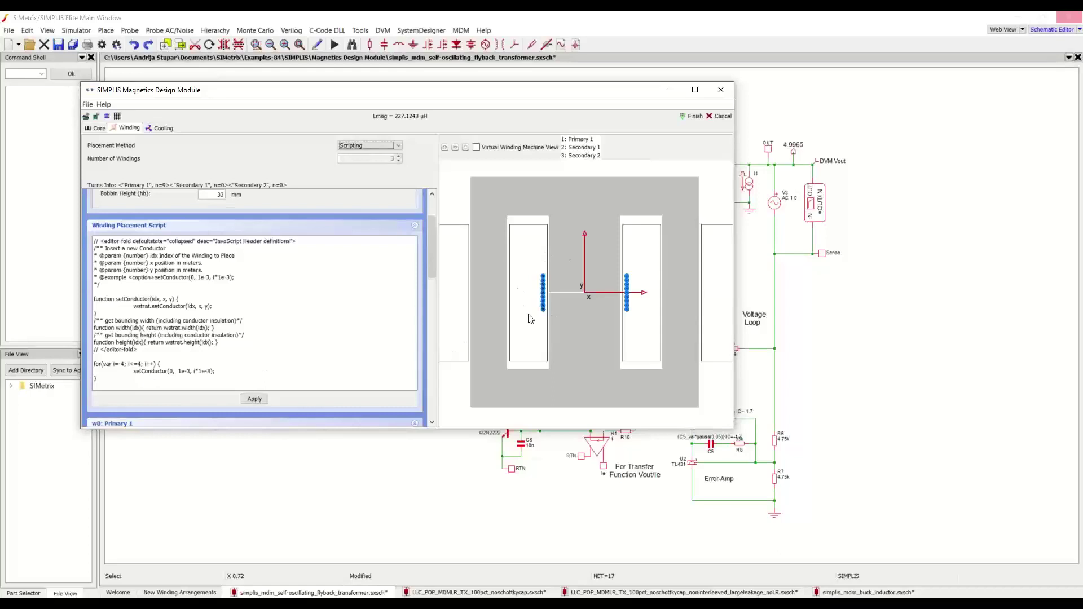
pyautogui.click(204, 371)
pyautogui.press('BackSpace')
pyautogui.write('2')
pyautogui.click(261, 401)
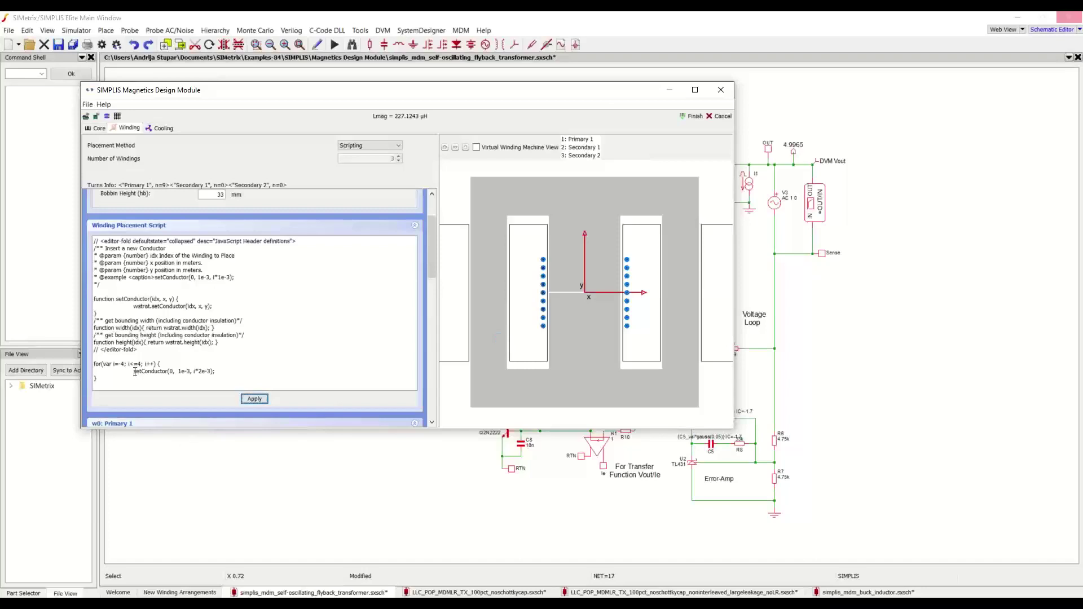
# Add a copied setConductor(1, 5e-3, 4e-3) line placing the Secondary 1 conductor, and apply.
pyautogui.moveTo(134, 371)
pyautogui.mouseDown()
pyautogui.moveTo(216, 372)
pyautogui.moveTo(134, 372)
pyautogui.mouseUp()
pyautogui.click(216, 373)
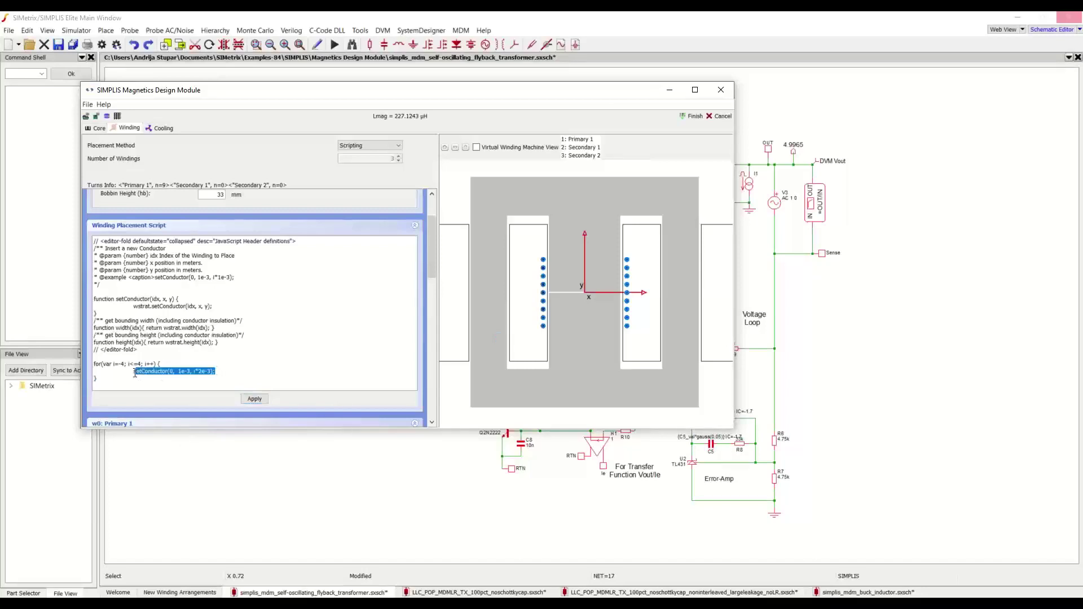
pyautogui.hotkey('ctrl', 'c')
pyautogui.click(102, 387)
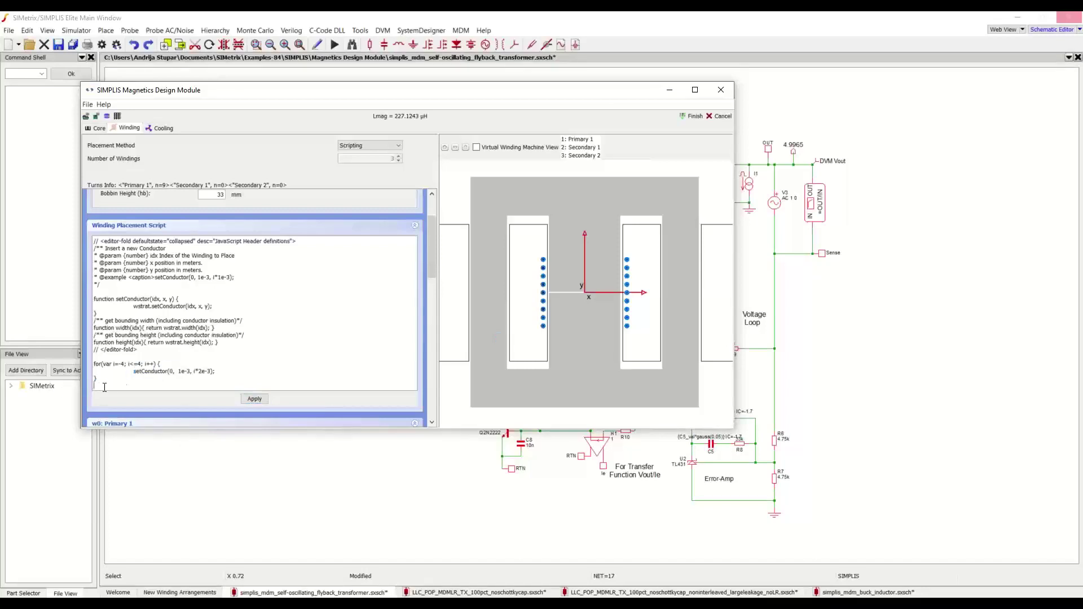
pyautogui.hotkey('ctrl', 'v')
pyautogui.press('Right')
pyautogui.press('BackSpace')
pyautogui.press('BackSpace')
pyautogui.press('BackSpace')
pyautogui.write('4')
pyautogui.click(267, 398)
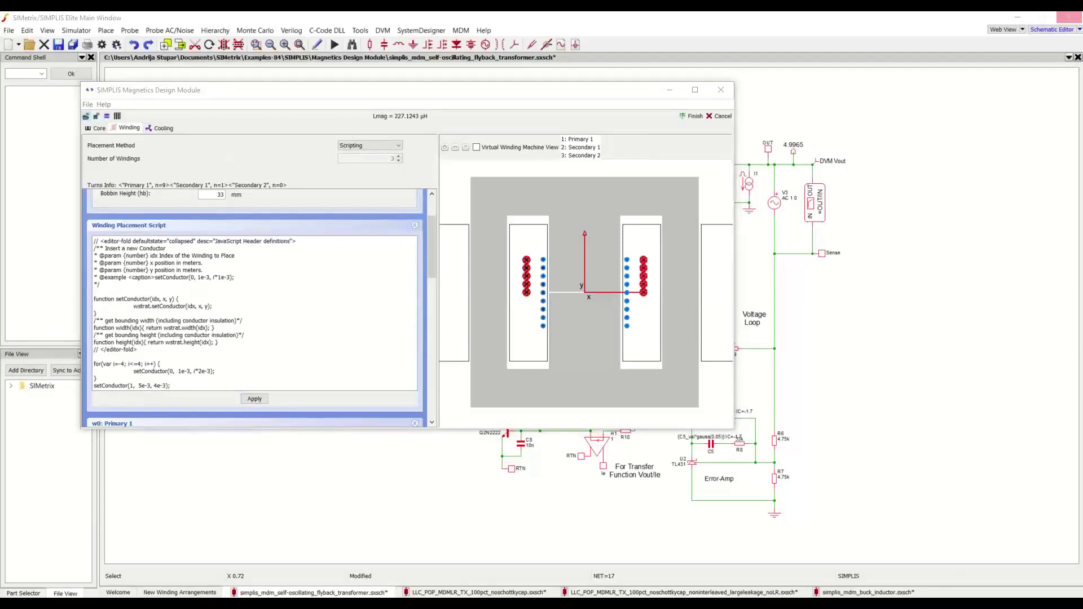
pyautogui.click(984, 265)
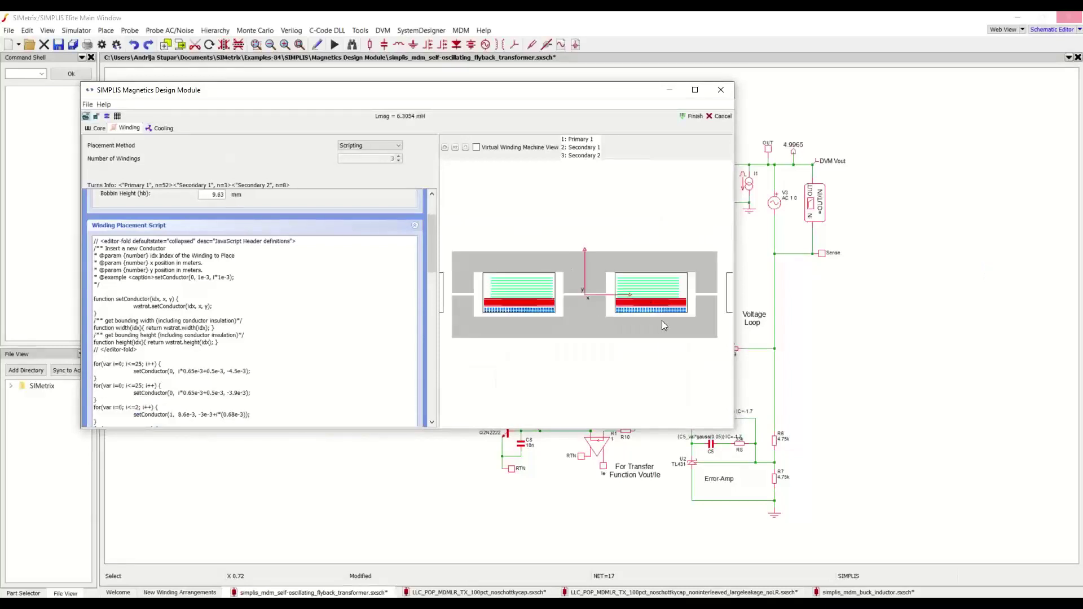
# Enlarge the MDM window and cross-section view, then zoom in on the flat layered windings and back out.
pyautogui.moveTo(733, 428); pyautogui.dragTo(863, 497)
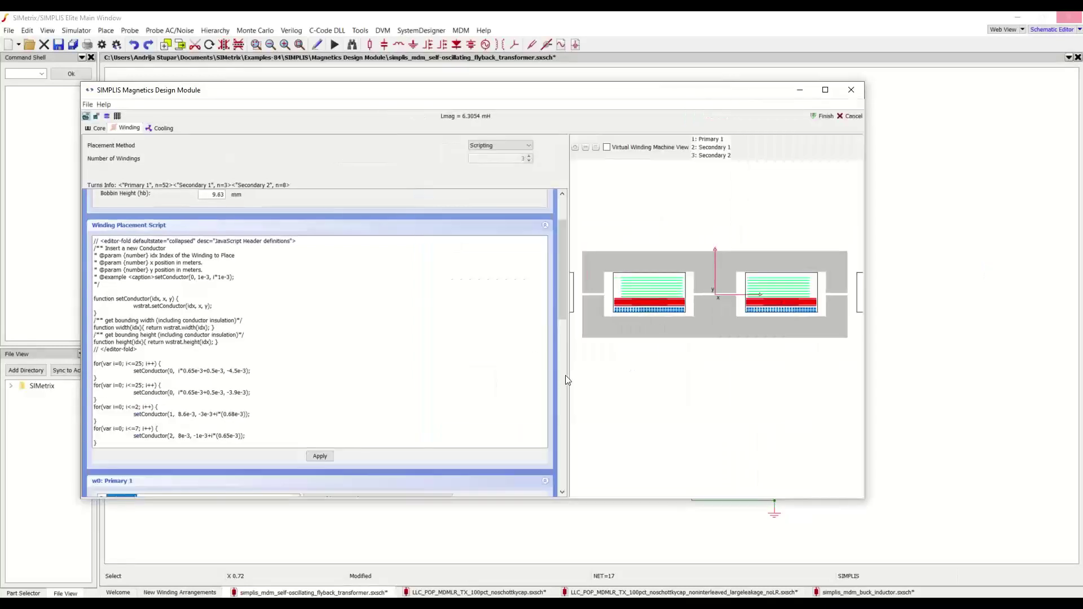
pyautogui.moveTo(565, 375); pyautogui.dragTo(488, 375)
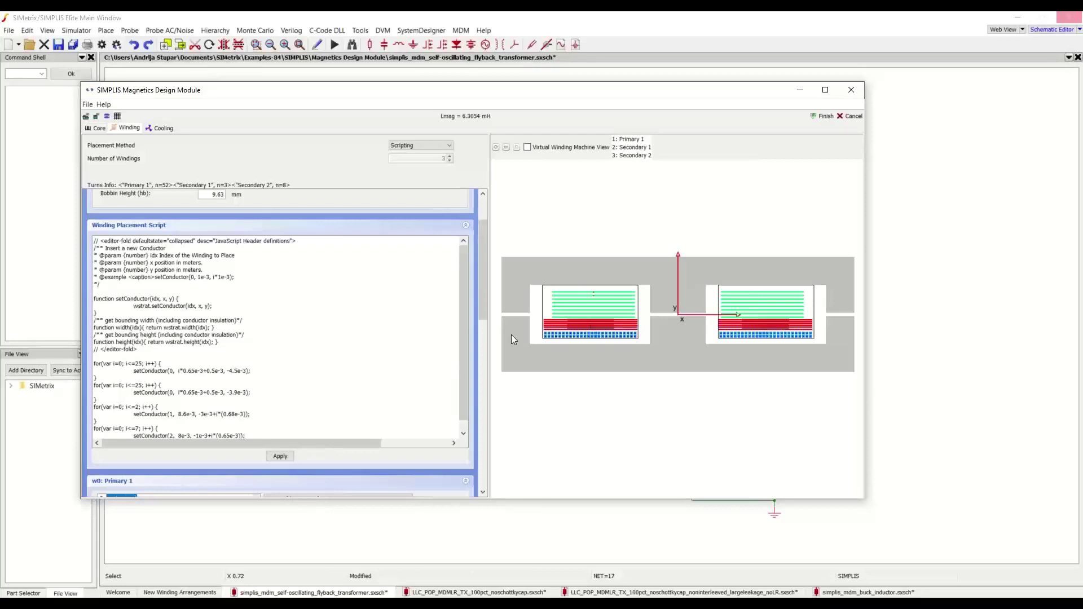
pyautogui.scroll(3, 511, 334)
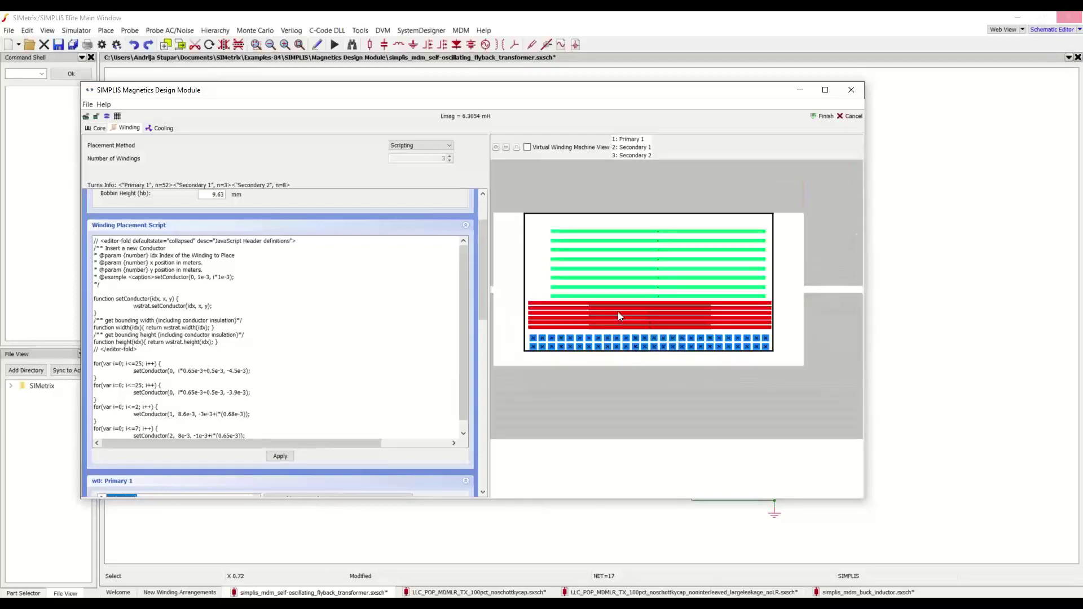
pyautogui.scroll(2, 793, 361)
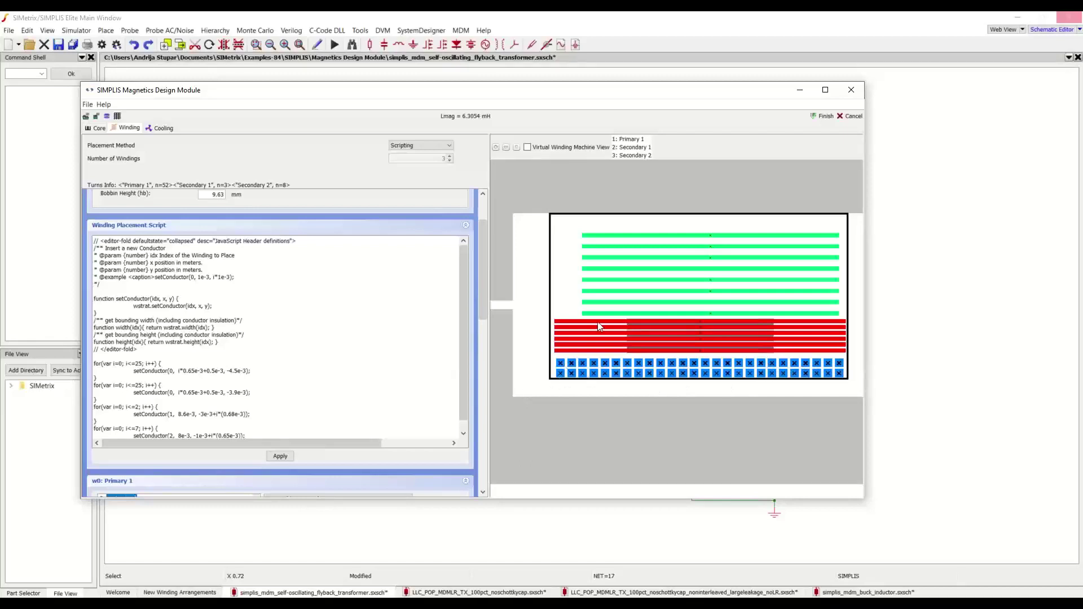
pyautogui.scroll(2, 599, 324)
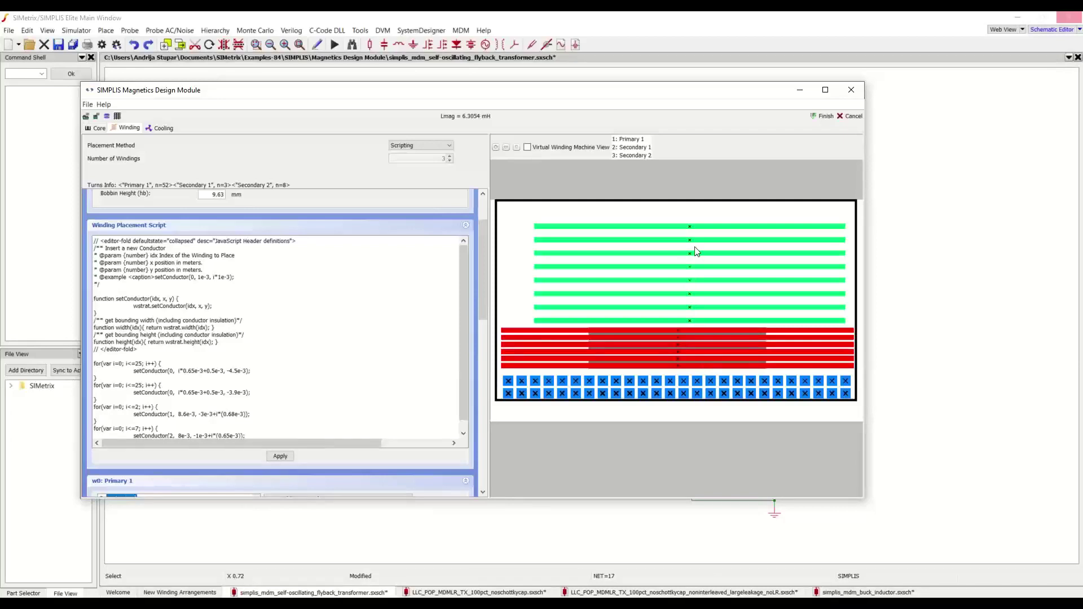
pyautogui.scroll(-5, 695, 252)
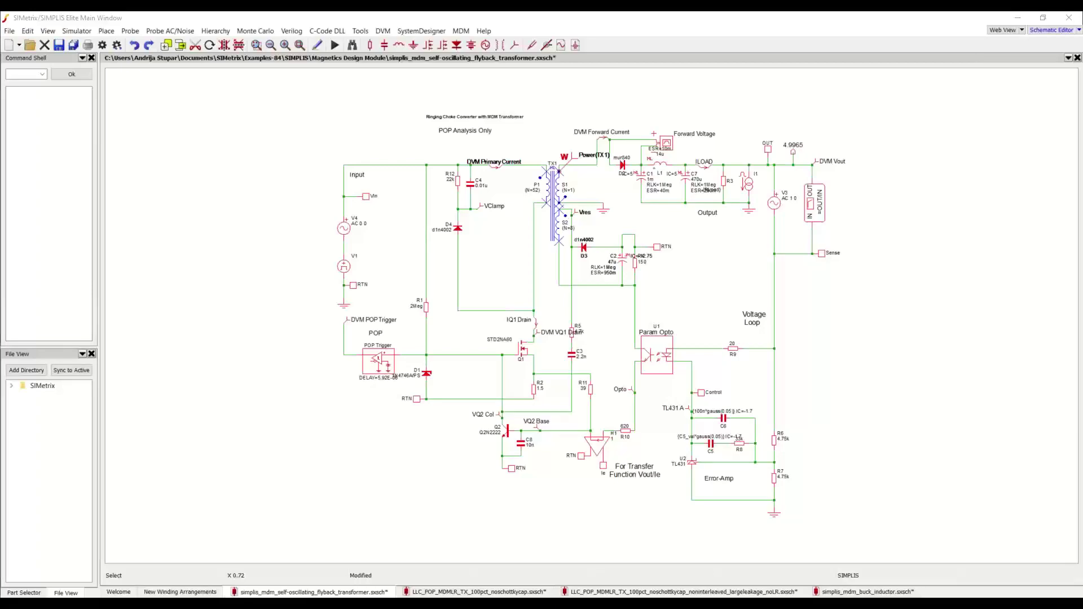
# Show TX1's Results Overview with 0.506 W total losses and move the results window left.
pyautogui.click(310, 142)
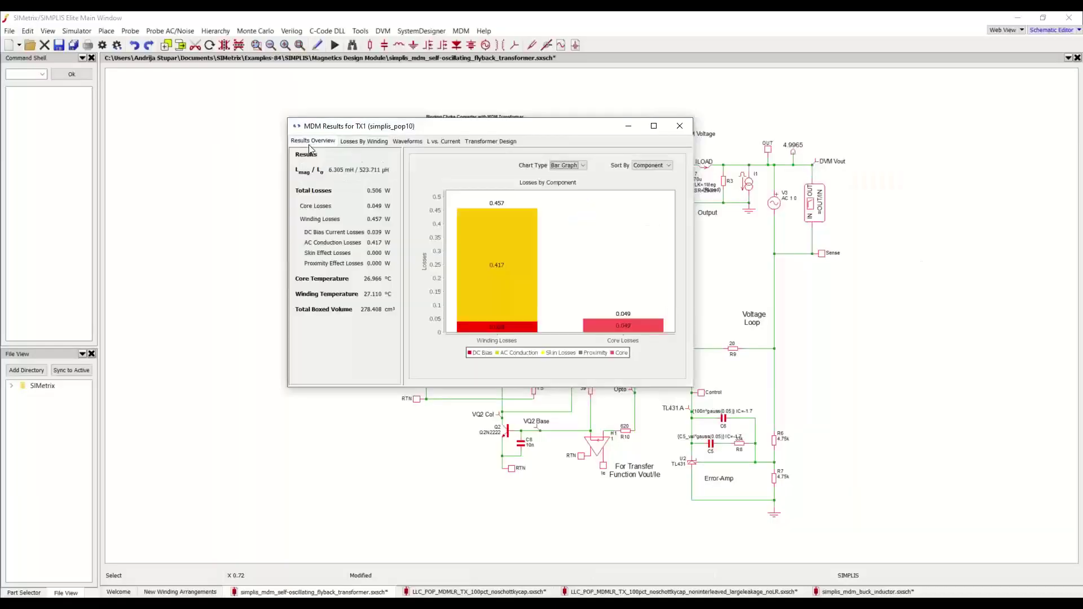
pyautogui.moveTo(501, 129); pyautogui.dragTo(435, 137)
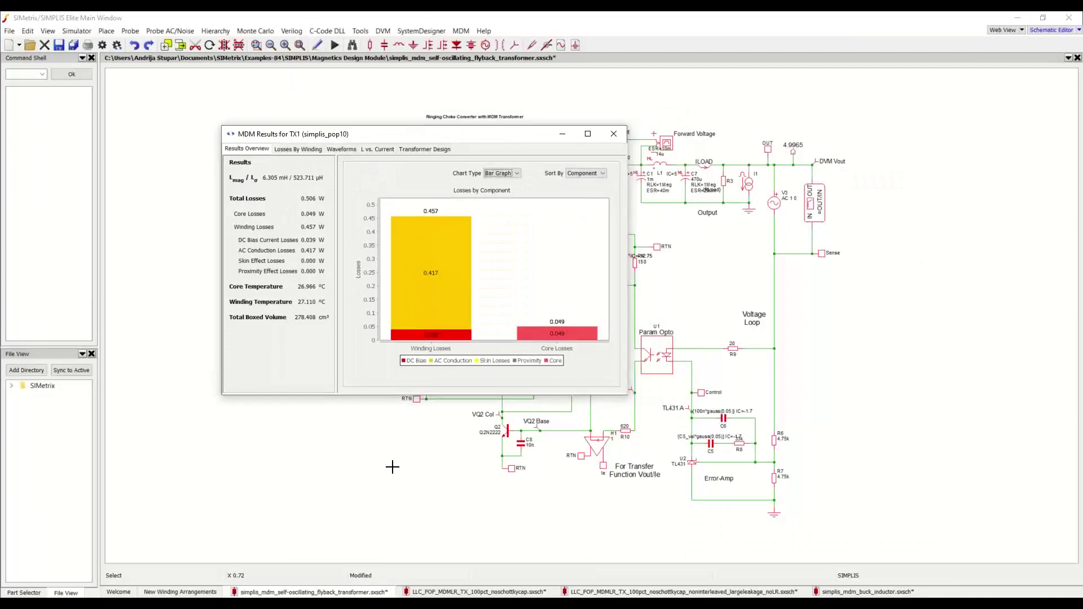
pyautogui.moveTo(526, 341)
# Inspect TX1's per-winding loss density map up close, then display its flux, current and voltage waveforms.
pyautogui.click(306, 149)
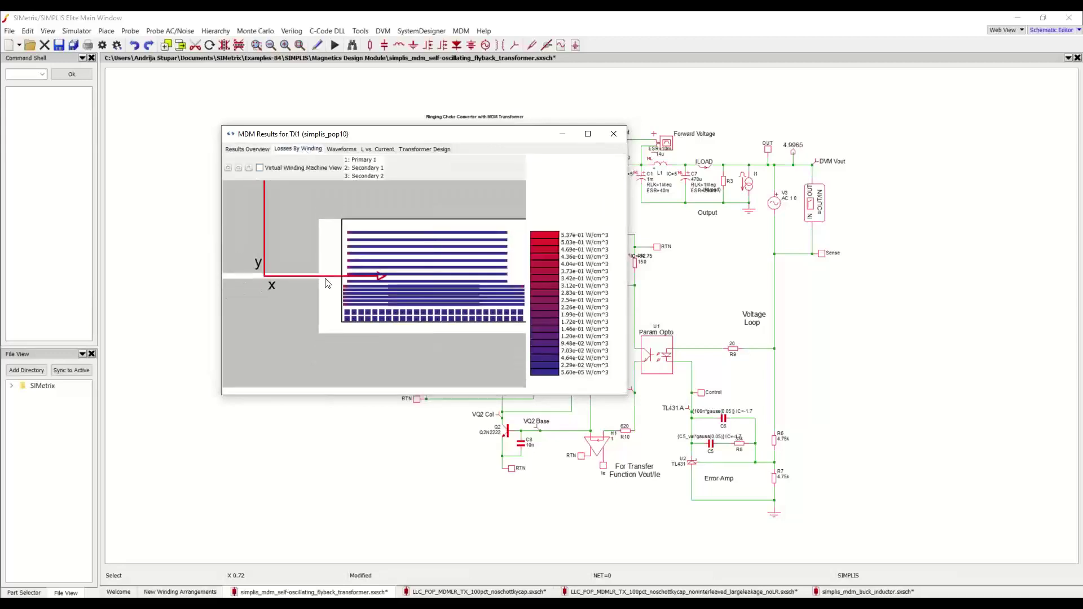
pyautogui.scroll(-4, 326, 283)
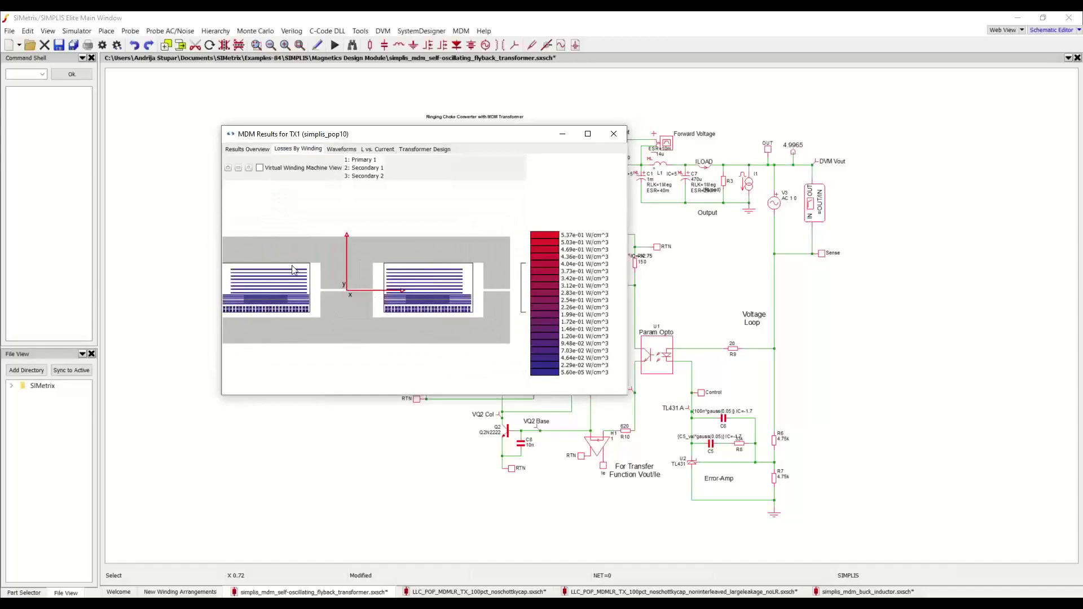
pyautogui.moveTo(376, 305); pyautogui.dragTo(417, 306)
pyautogui.scroll(5, 408, 299)
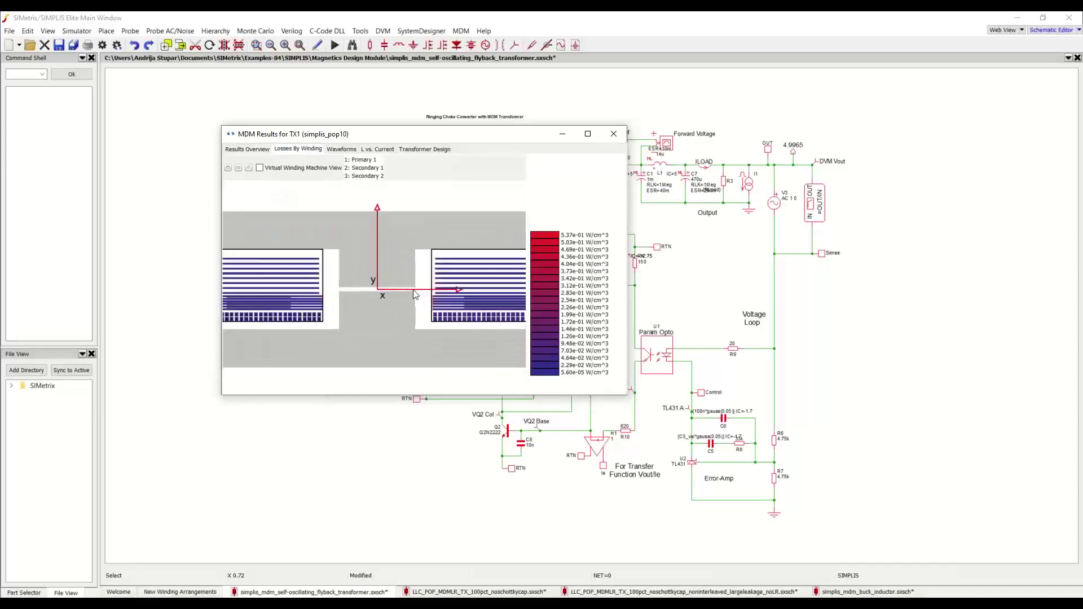
pyautogui.scroll(3, 377, 309)
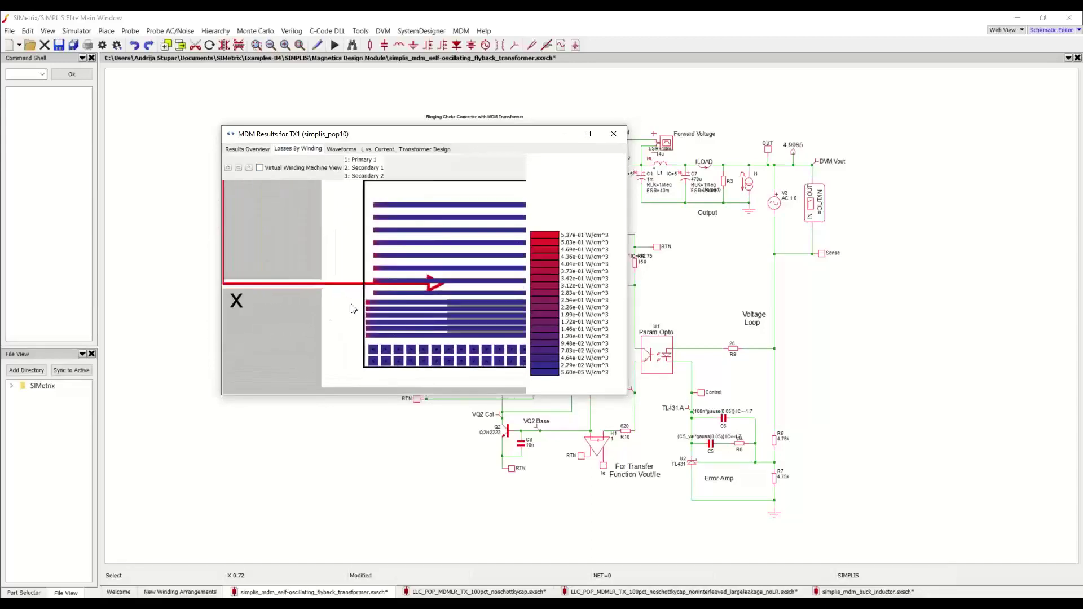
pyautogui.moveTo(365, 317)
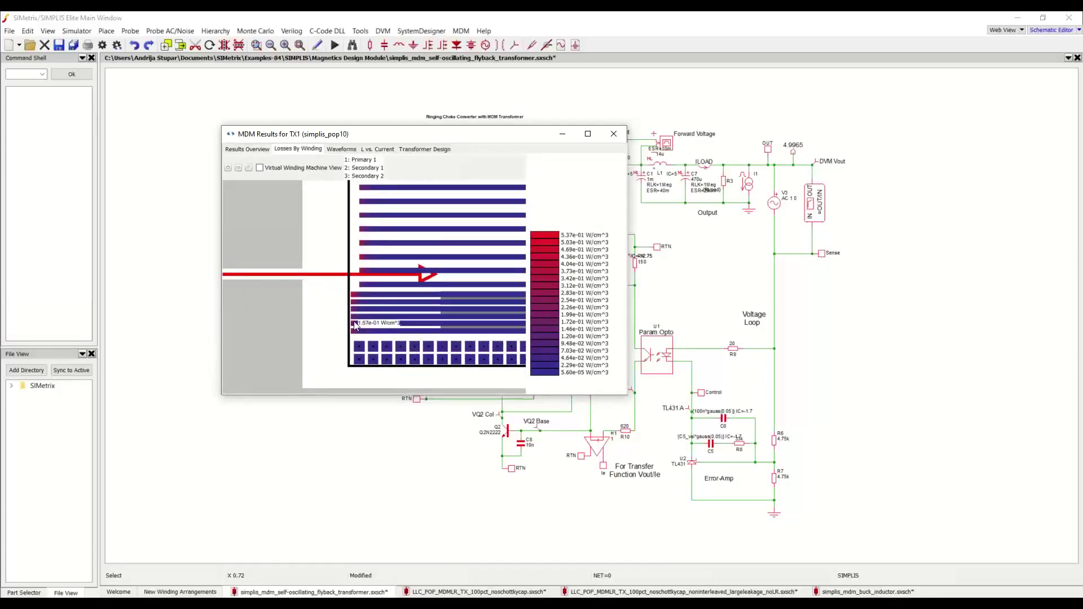
pyautogui.moveTo(354, 299)
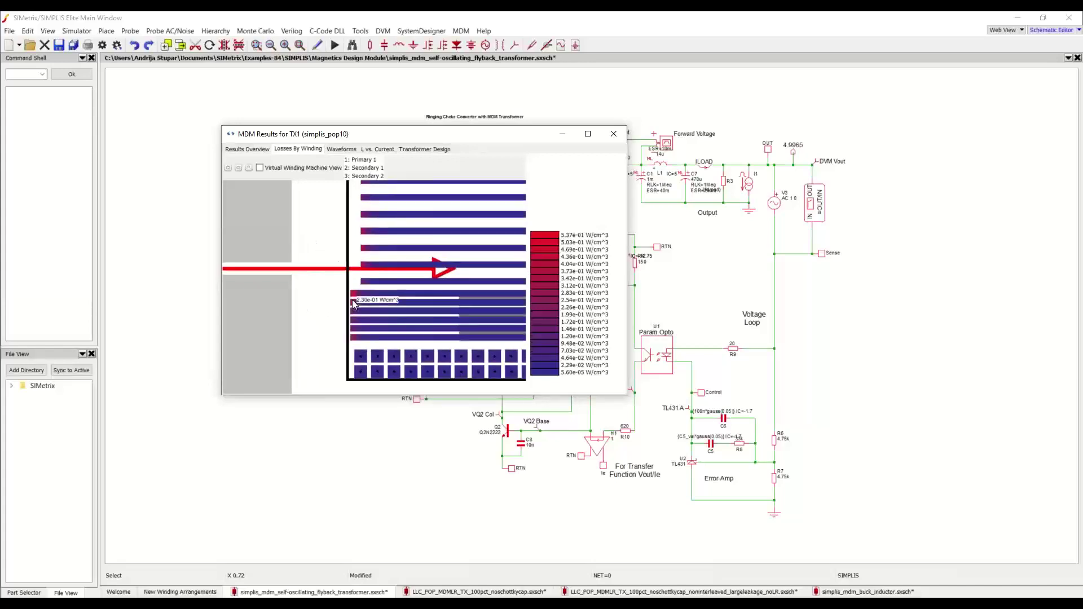
pyautogui.scroll(1, 352, 299)
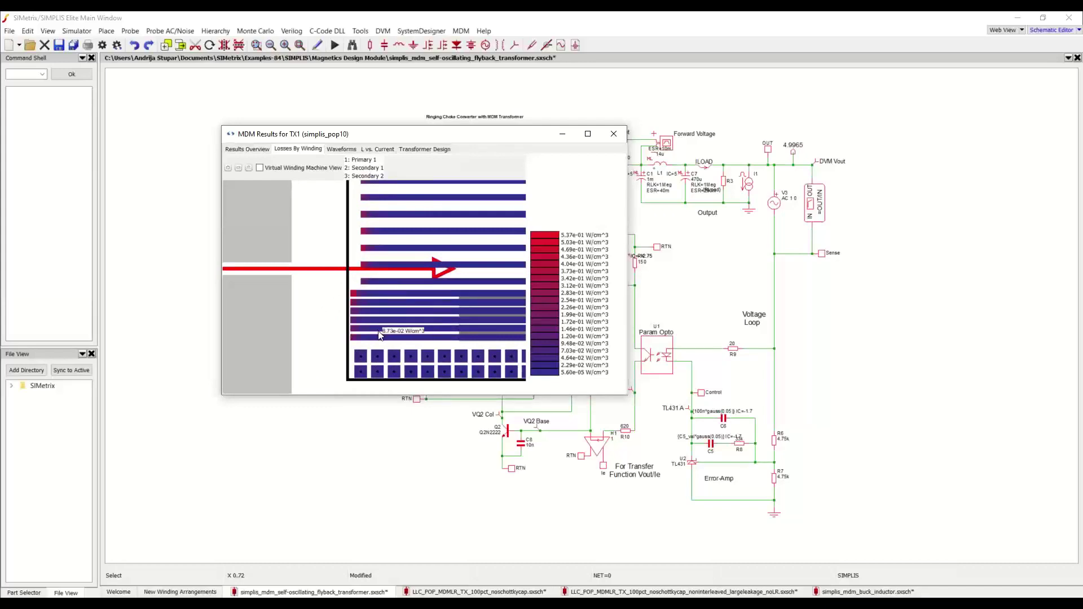
pyautogui.click(344, 149)
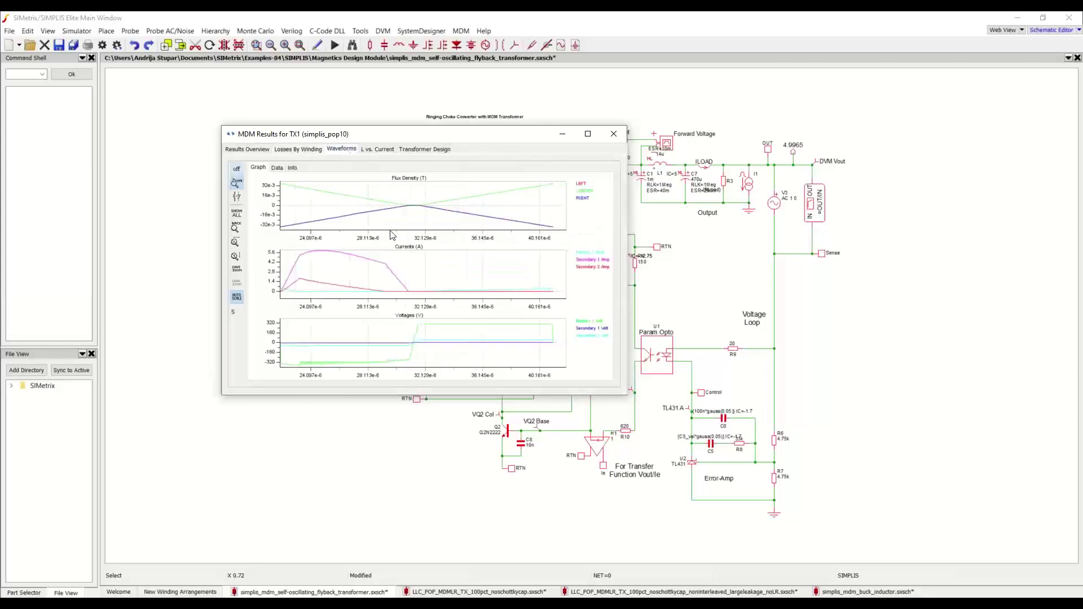
# Review TX1's inductance-versus-current and Transformer Design report, return to Results Overview, and hide the results.
pyautogui.click(390, 149)
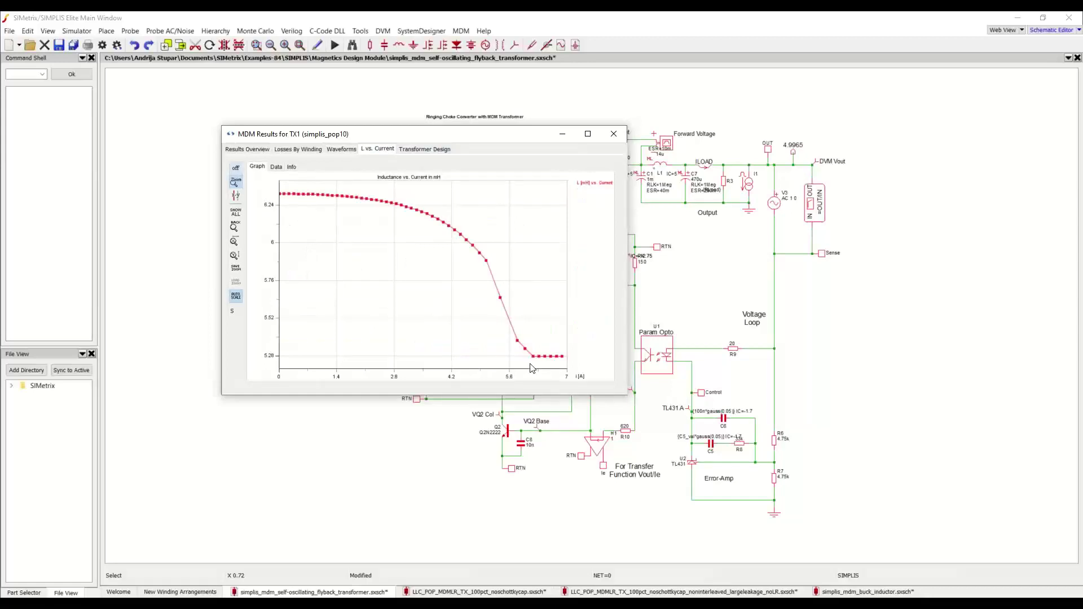
pyautogui.click(447, 150)
pyautogui.scroll(-6, 615, 246)
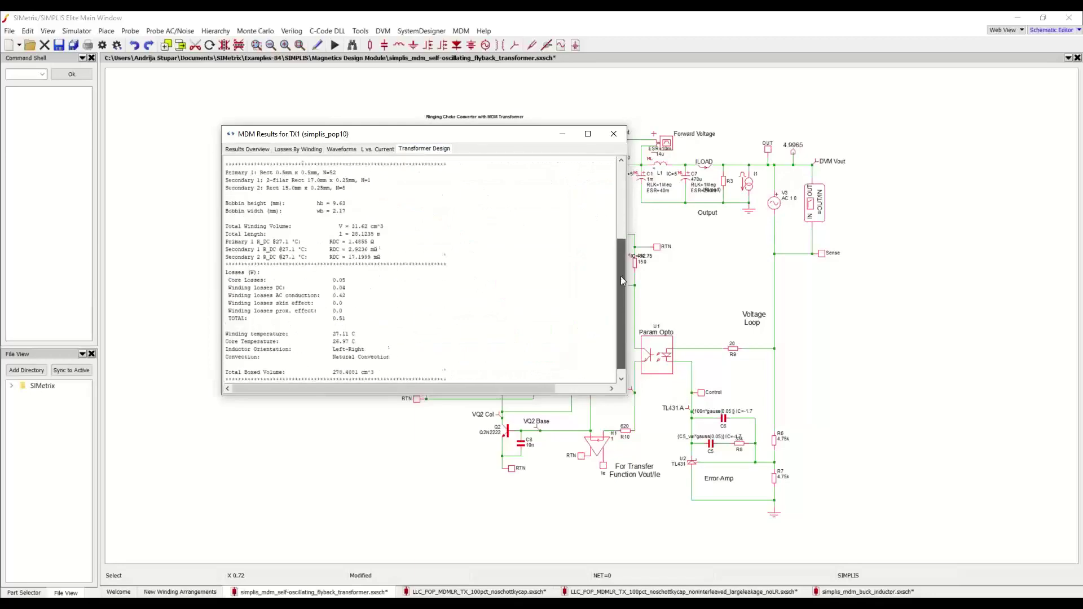
pyautogui.scroll(6, 334, 260)
pyautogui.click(243, 149)
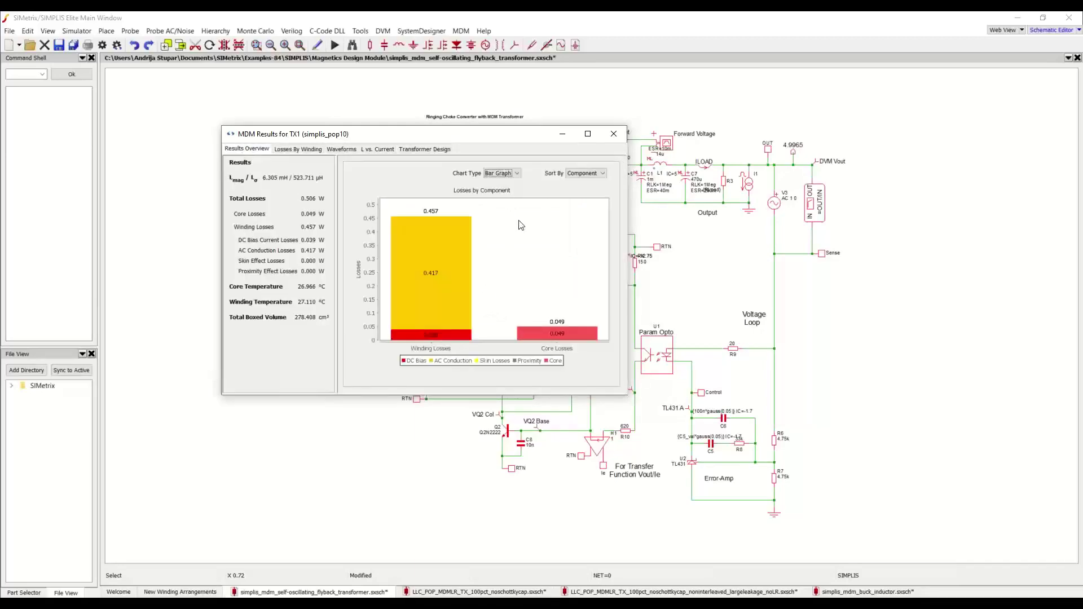
pyautogui.click(561, 134)
# Go from New Winding Arrangements through Planar Transformers to the Example #2 LLC Converter slide.
pyautogui.click(191, 592)
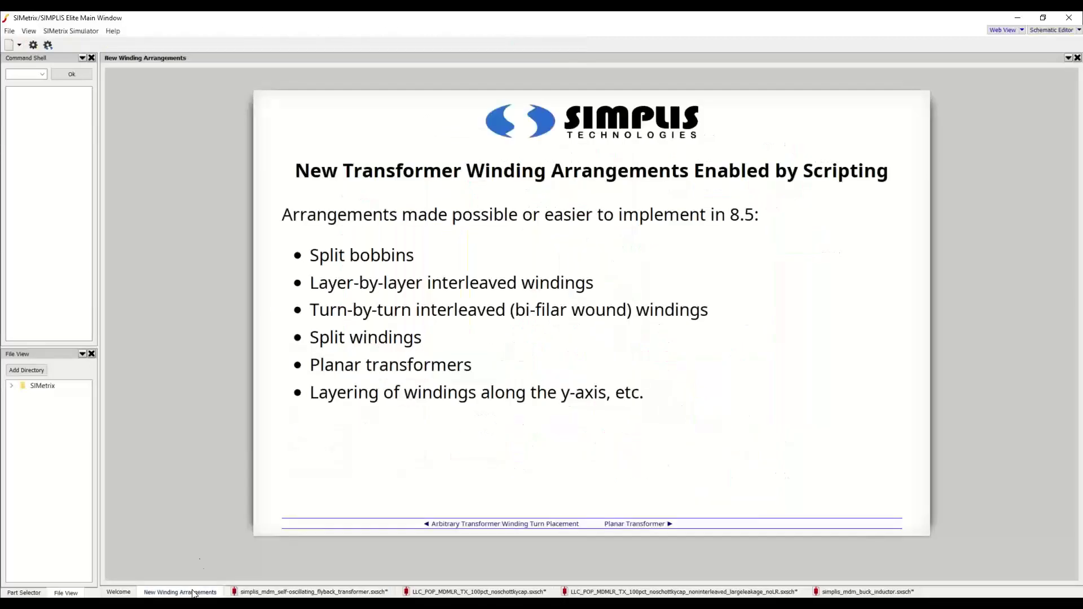
pyautogui.click(626, 524)
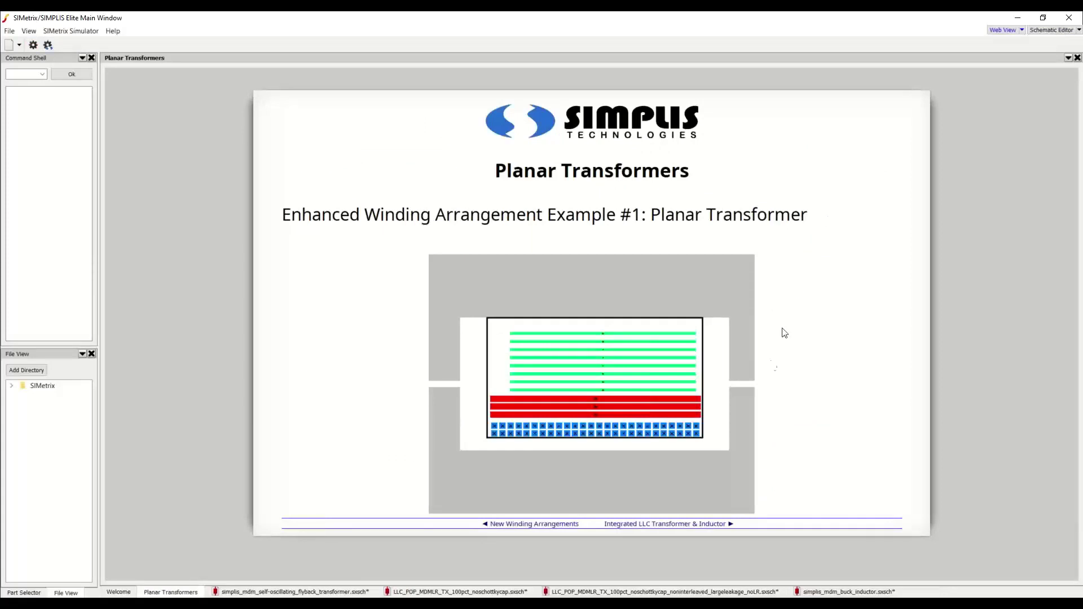
pyautogui.click(715, 524)
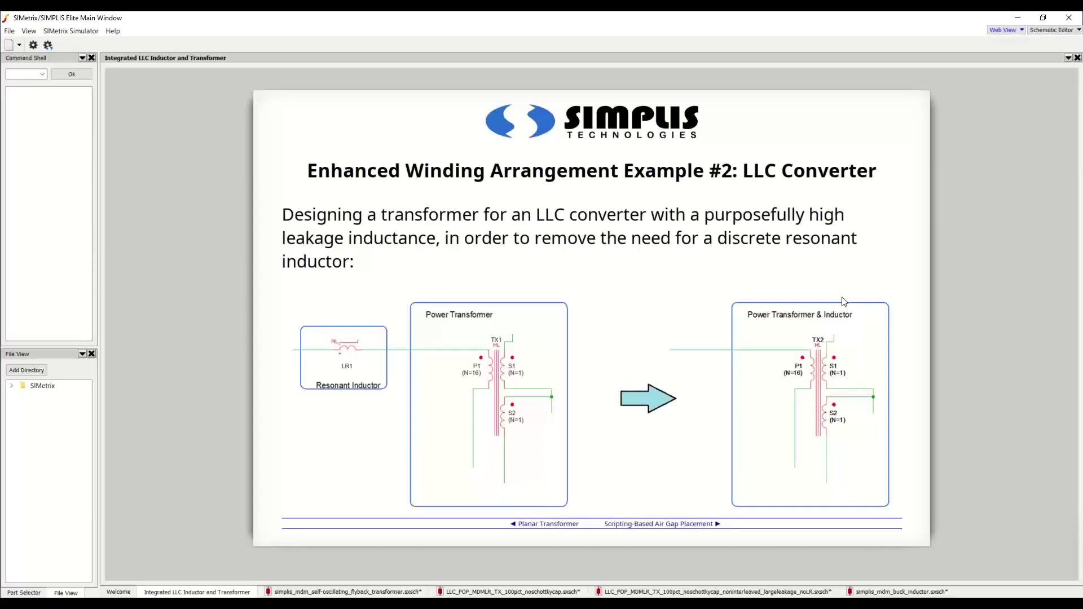
# Open the LLC_POP_MDMLR_TX_100pct_noschottkycap schematic, zoom to fit, then zoom into the LR1 and TX2 area.
pyautogui.click(559, 592)
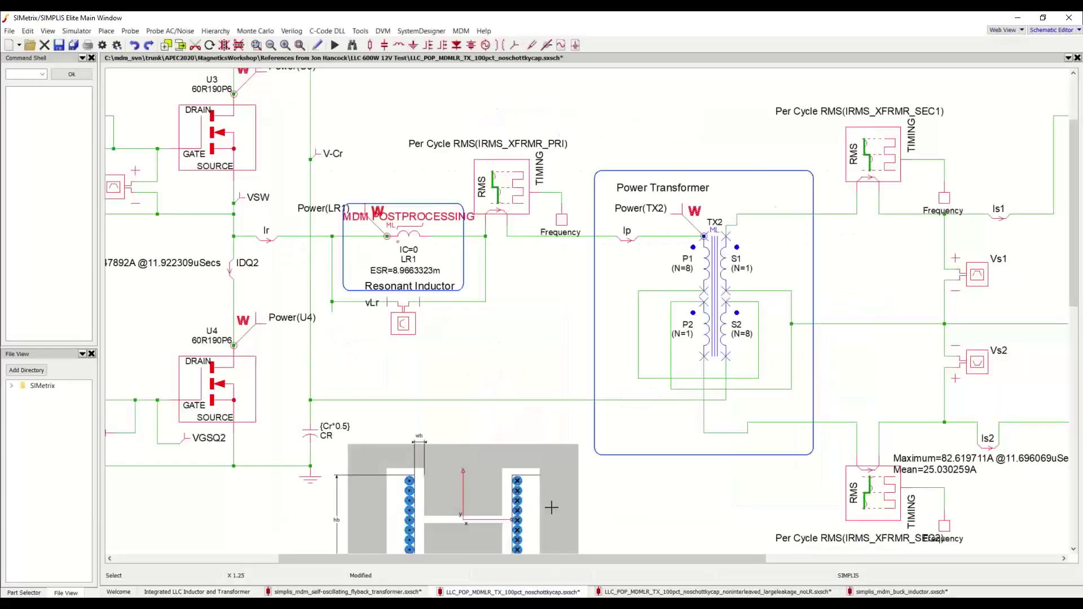
pyautogui.click(48, 31)
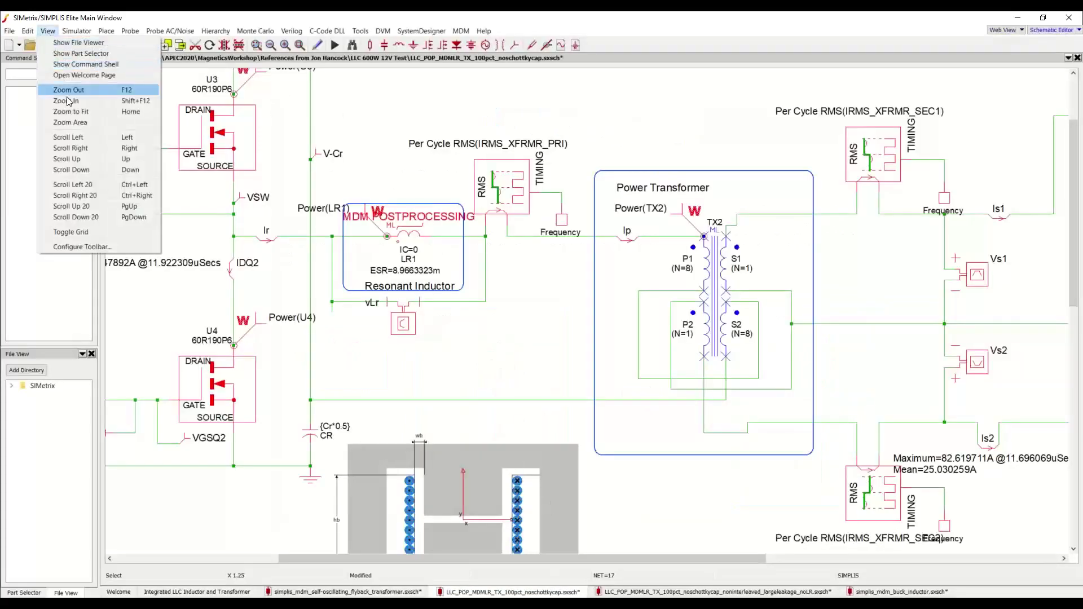
pyautogui.click(62, 90)
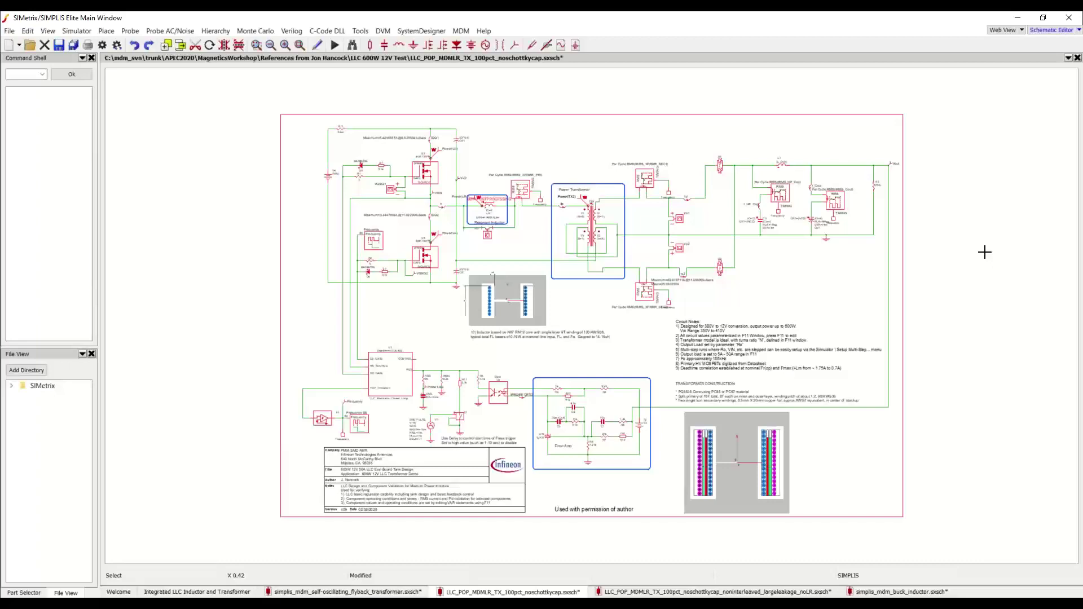
pyautogui.click(256, 46)
pyautogui.moveTo(456, 153); pyautogui.dragTo(505, 219)
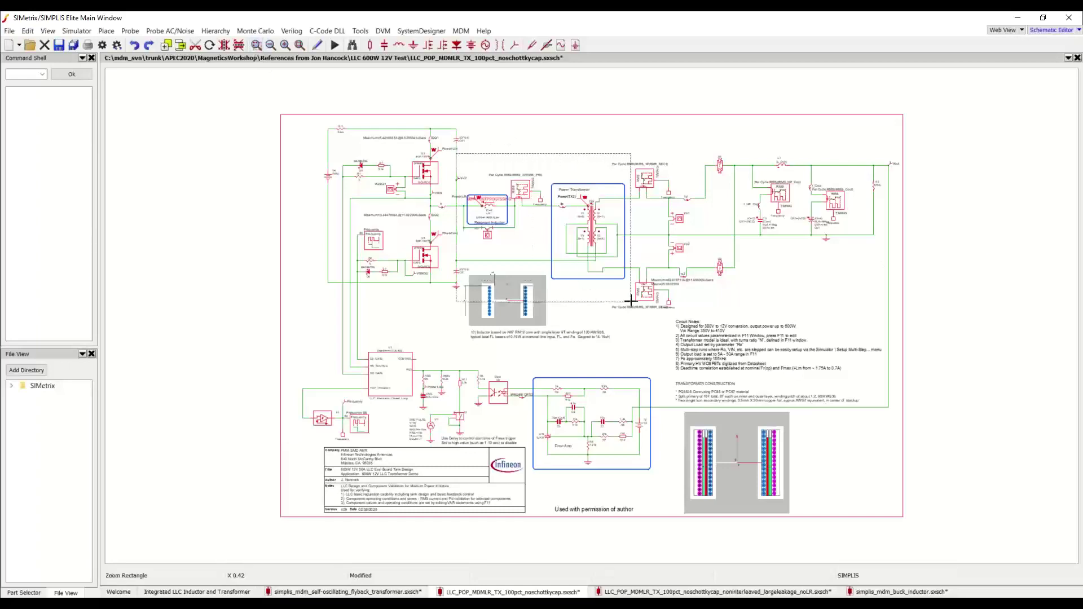
pyautogui.moveTo(631, 301); pyautogui.dragTo(633, 303)
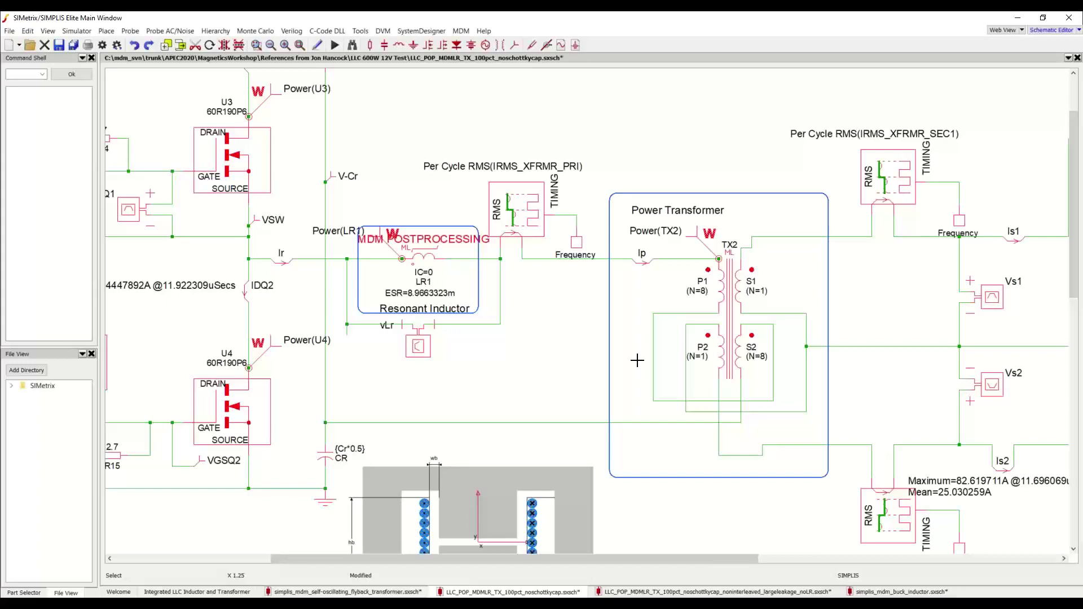
pyautogui.doubleClick(735, 291)
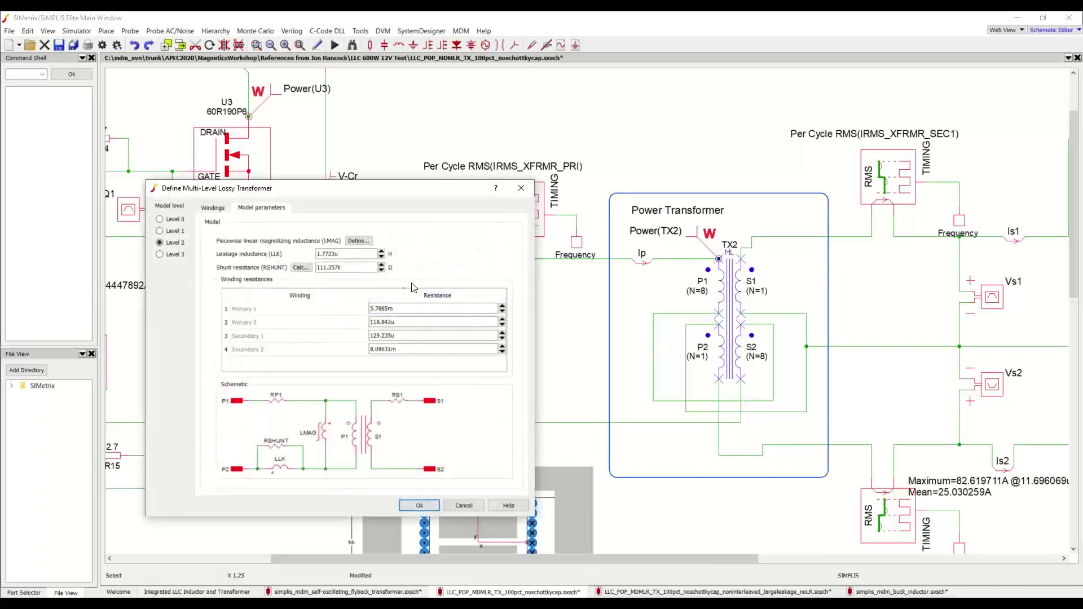
pyautogui.click(182, 256)
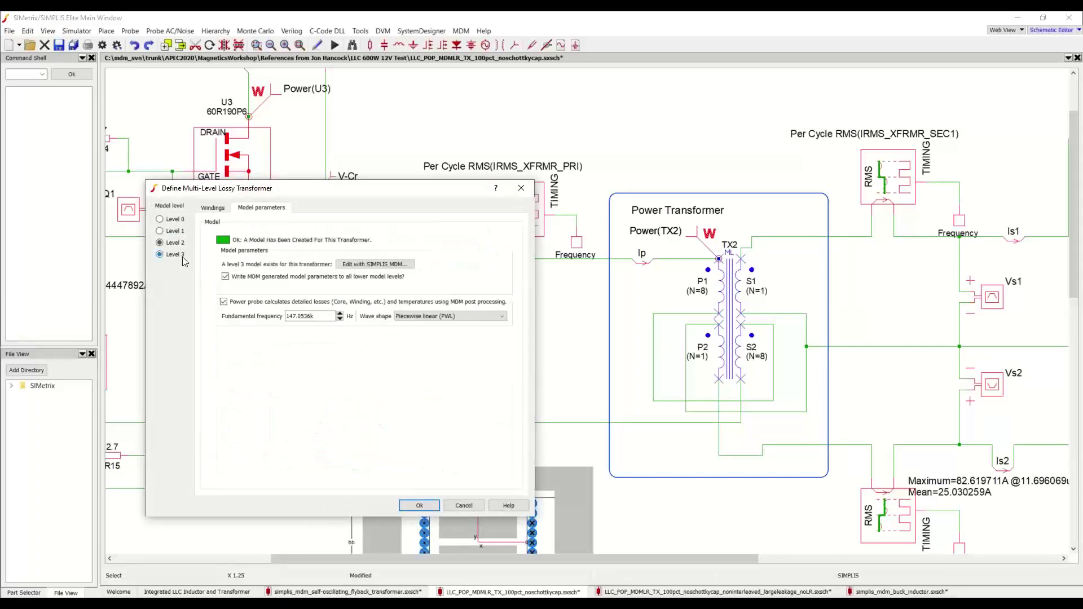
pyautogui.click(355, 264)
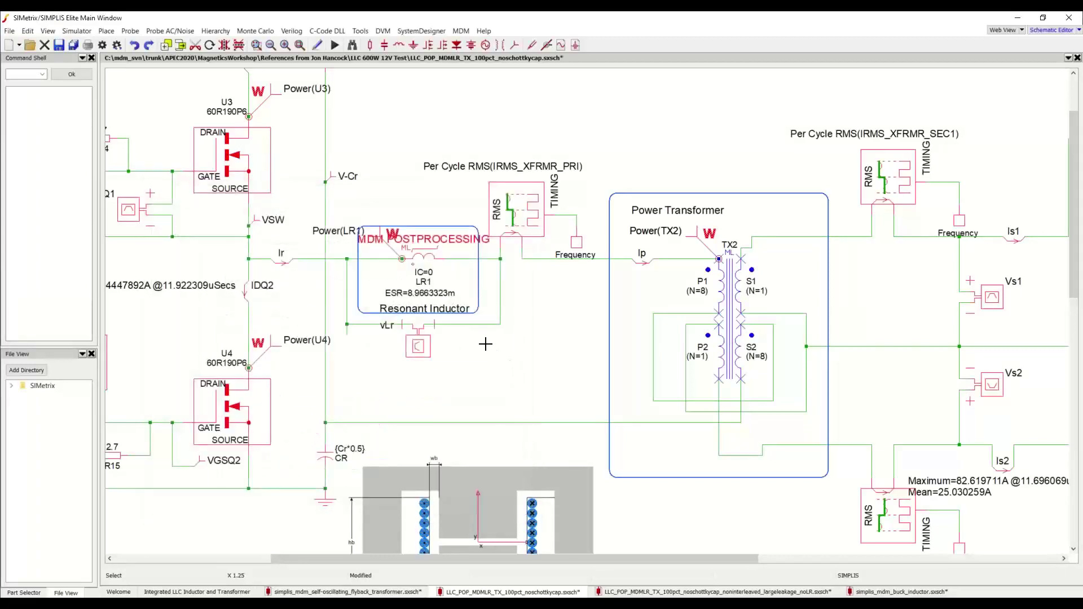
pyautogui.moveTo(389, 603)
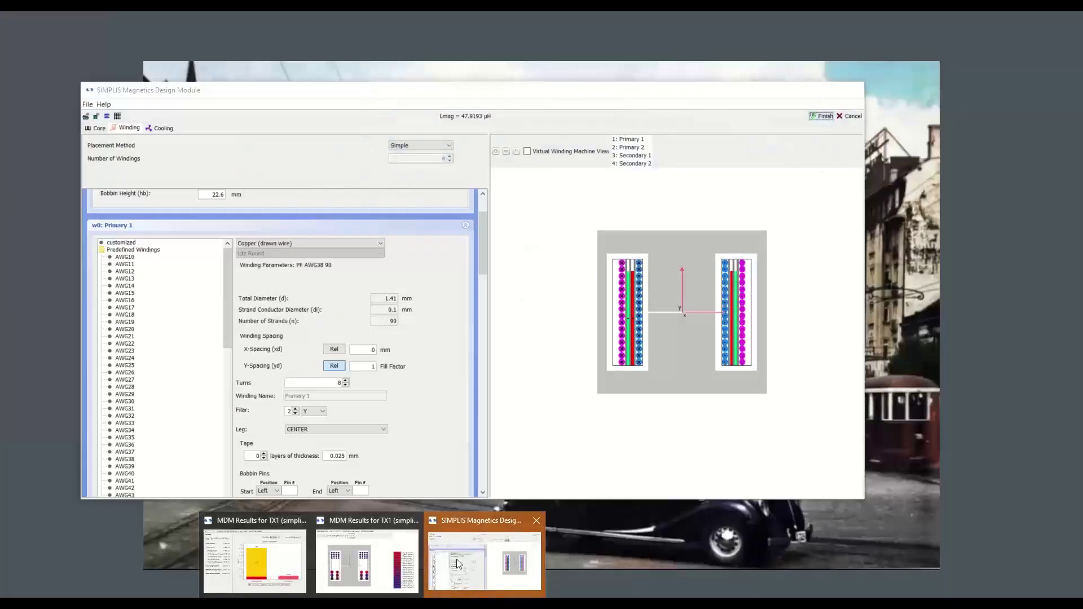
pyautogui.click(473, 561)
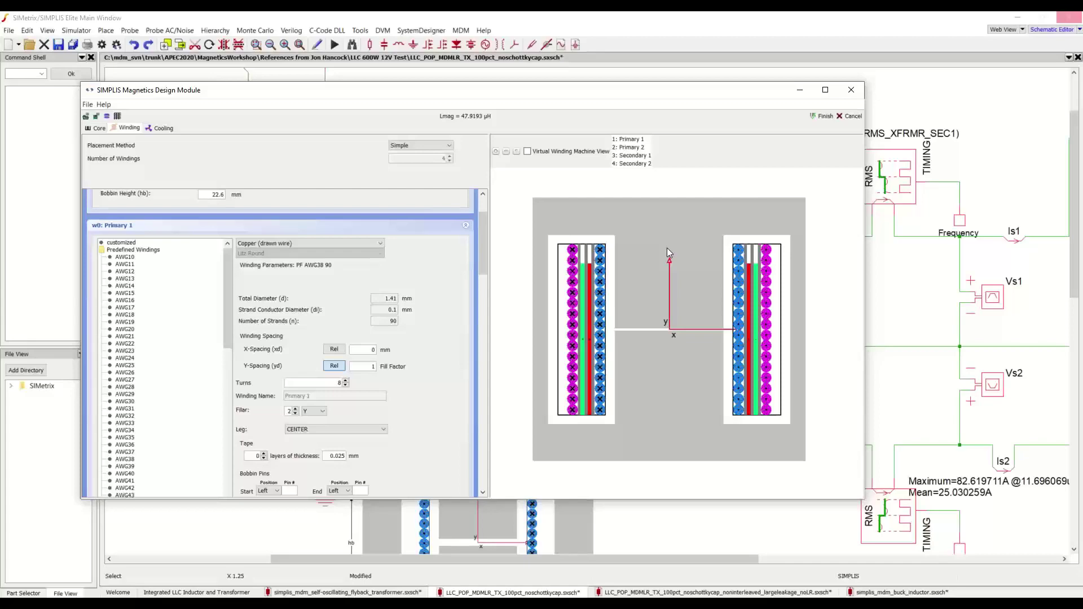
pyautogui.click(822, 116)
pyautogui.doubleClick(740, 279)
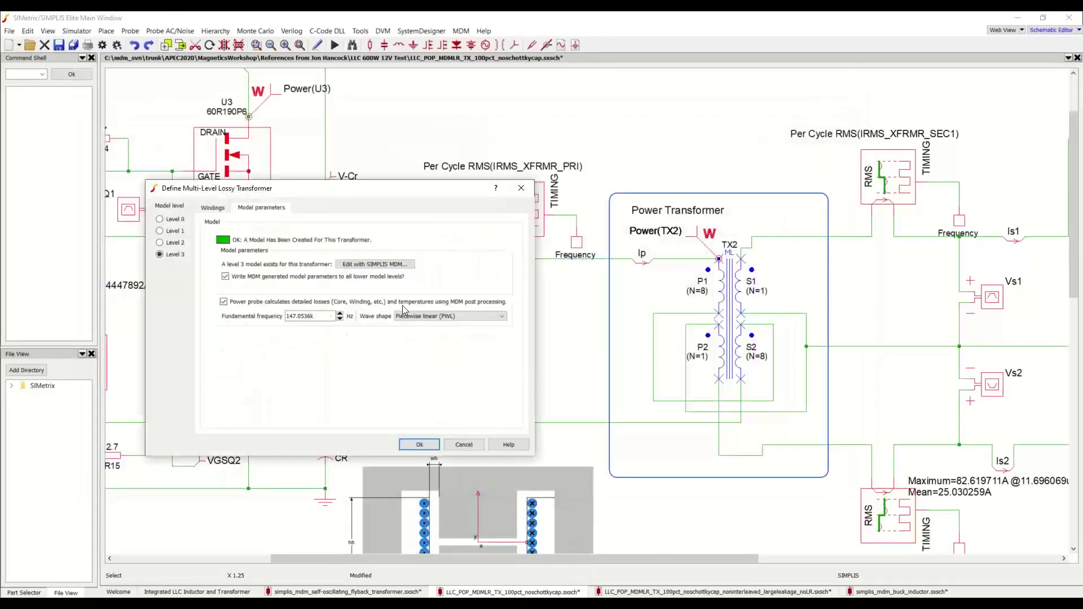
pyautogui.click(185, 243)
pyautogui.doubleClick(346, 253)
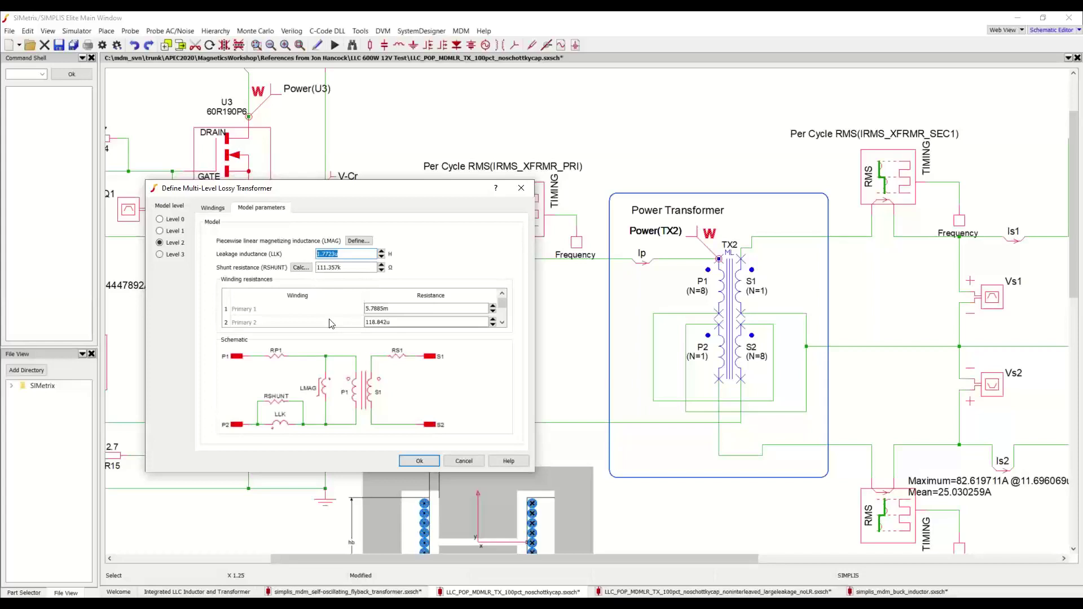
pyautogui.click(428, 460)
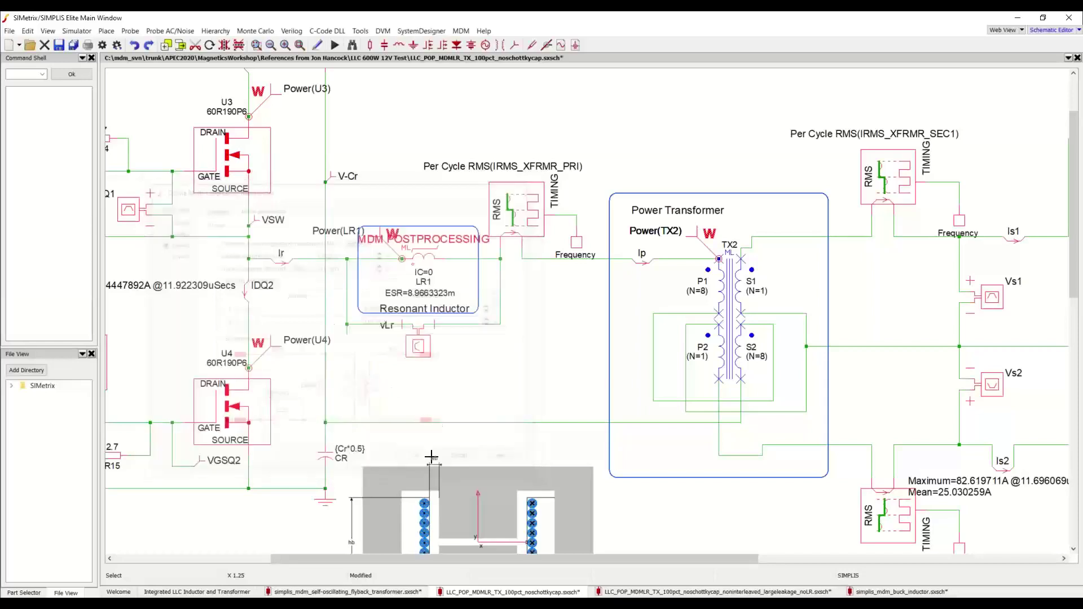
# Open TX1 of the noninterleaved_largeleakage_noLR schematic in MDM and view its winding placement script.
pyautogui.click(733, 591)
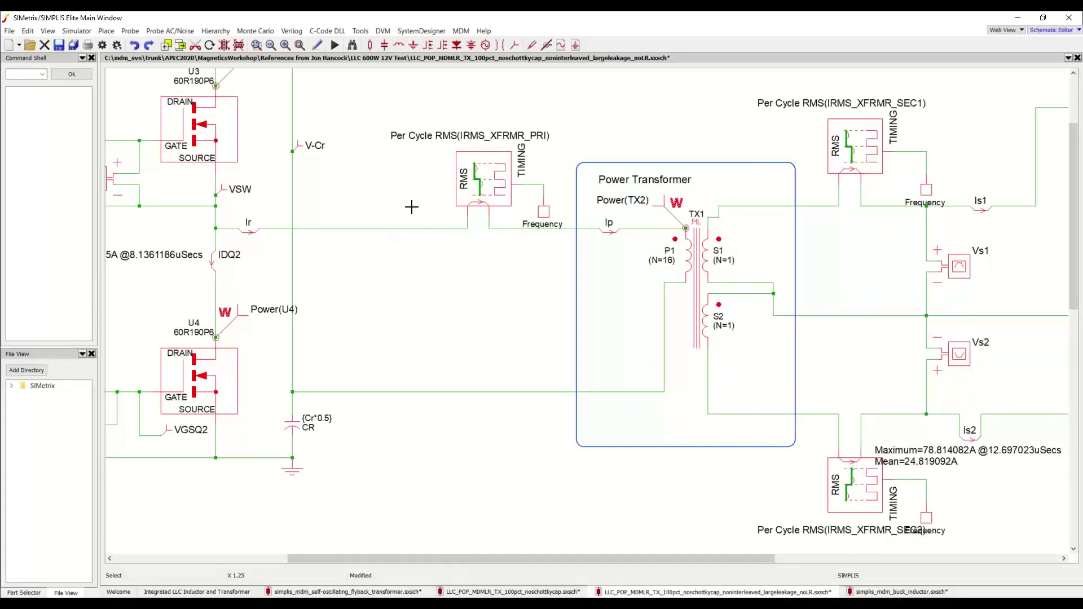
pyautogui.doubleClick(701, 272)
pyautogui.press('Escape')
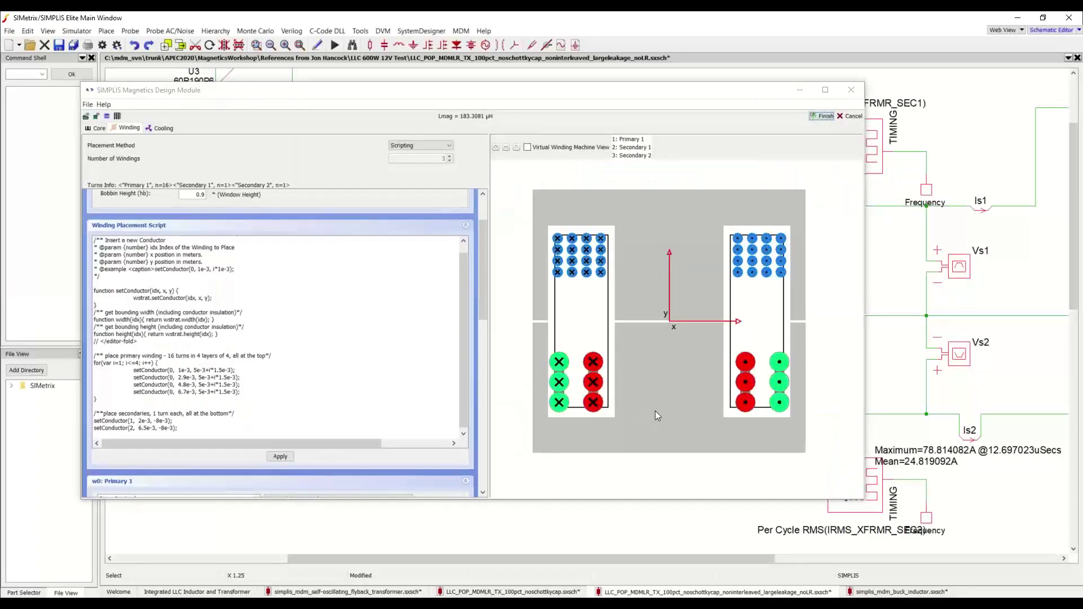
pyautogui.scroll(-3, 483, 308)
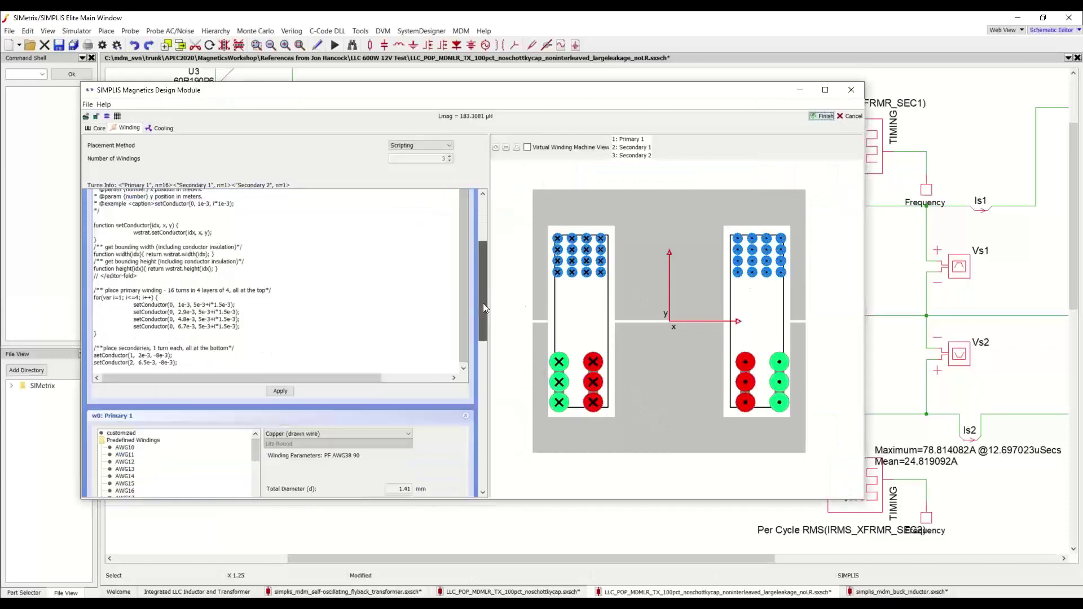
pyautogui.moveTo(484, 306); pyautogui.dragTo(483, 294)
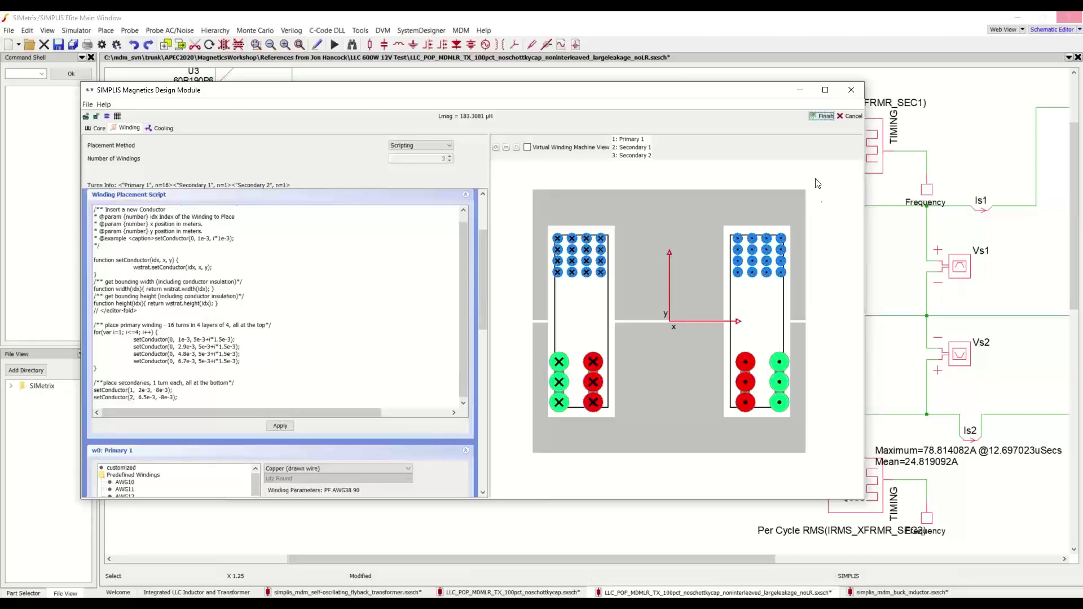
# Finish TX1's design, zoom the schematic to fit, deselect it, and run the POP analysis.
pyautogui.click(820, 116)
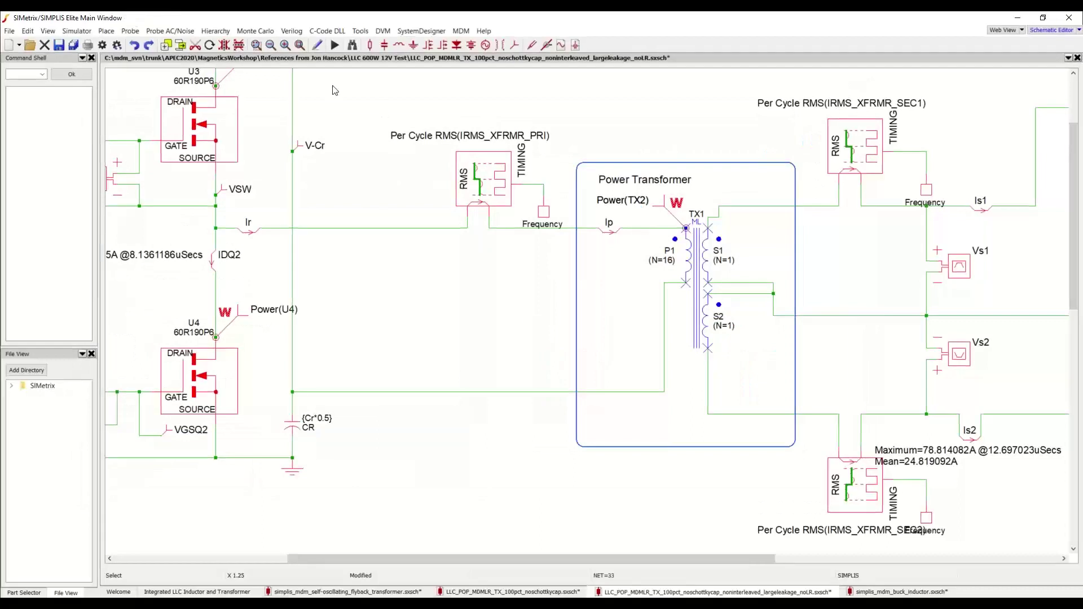
pyautogui.click(48, 31)
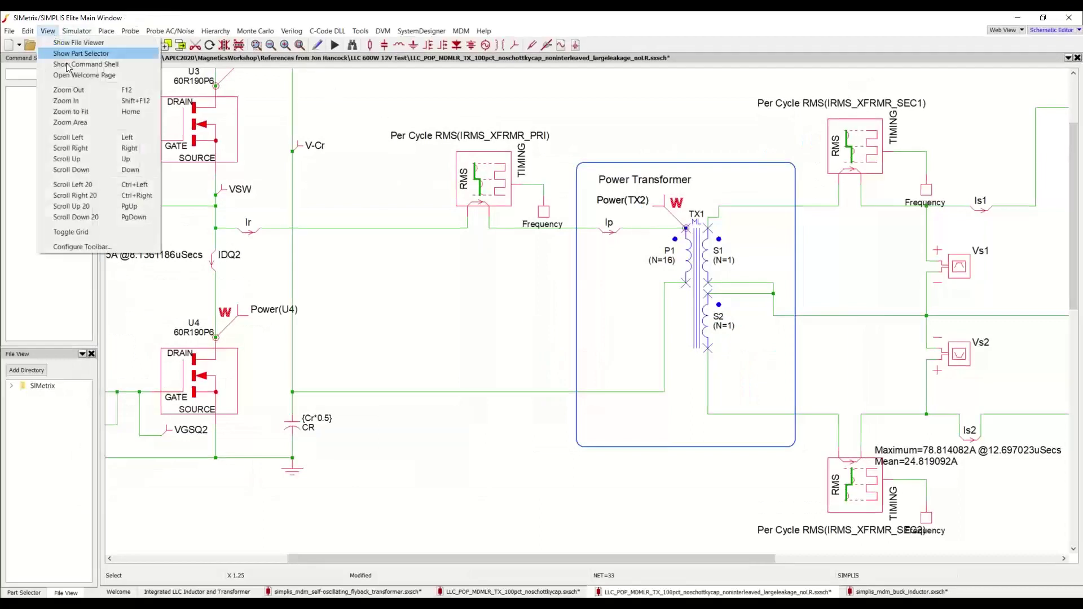
pyautogui.click(71, 111)
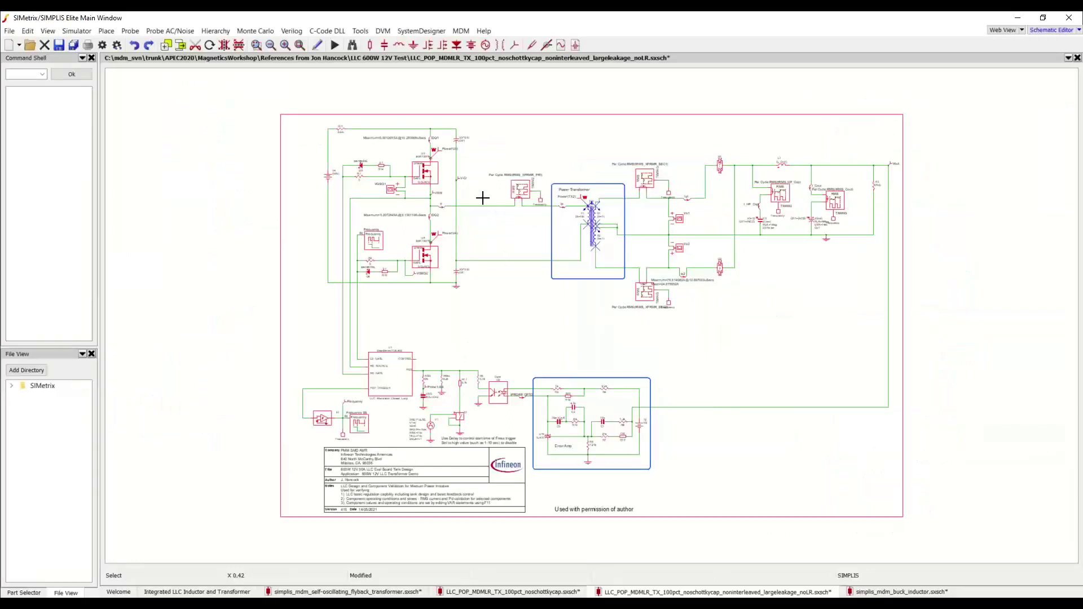
pyautogui.click(576, 253)
pyautogui.click(336, 50)
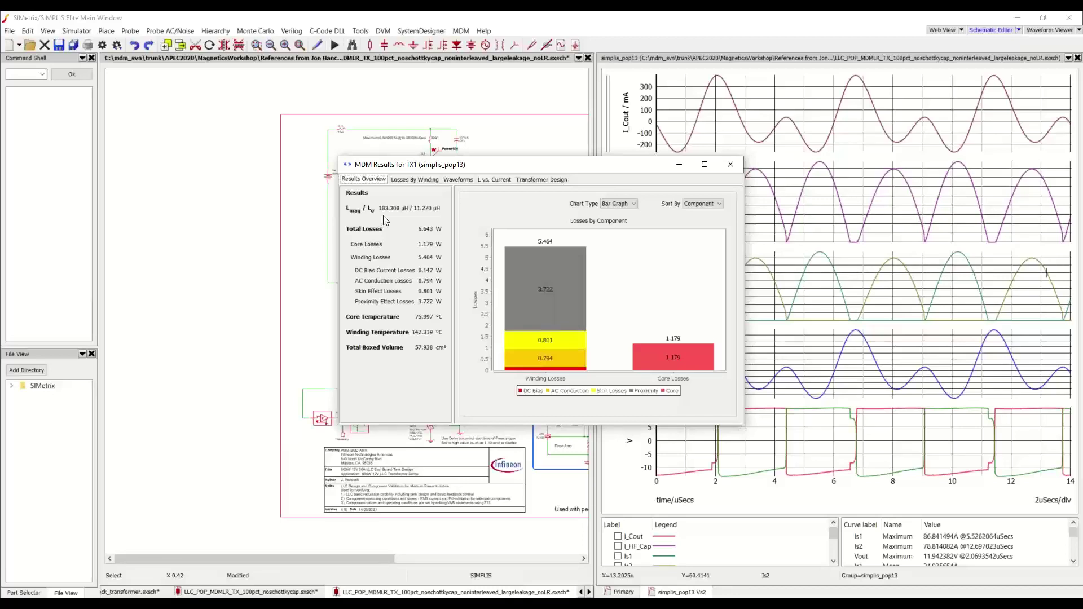
# Review TX1's Losses By Winding map, zooming and recentring the cross-section, then hide the results.
pyautogui.click(414, 179)
pyautogui.moveTo(418, 311)
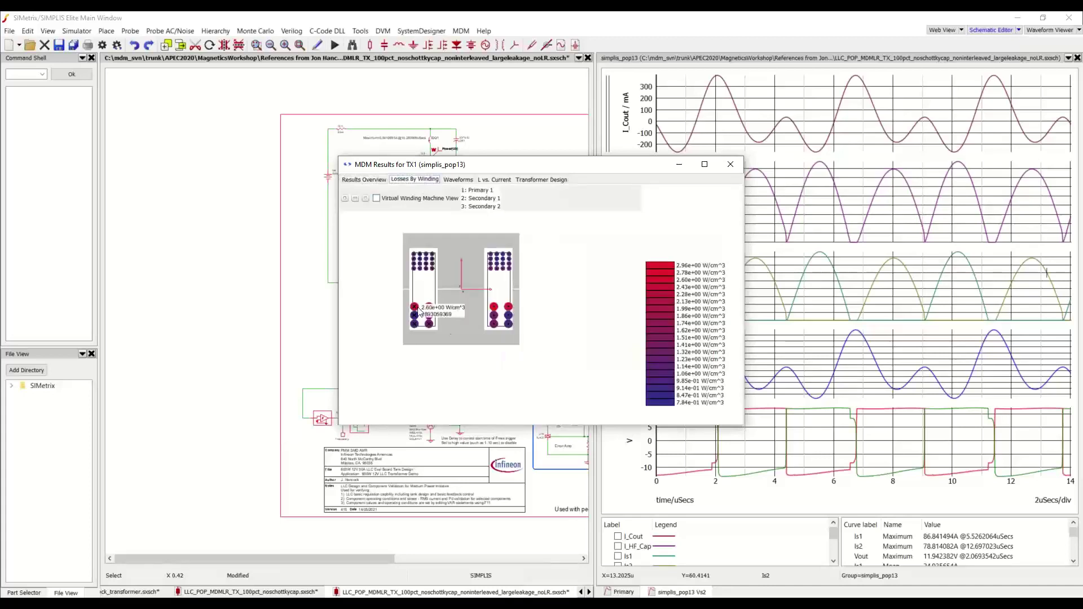
pyautogui.scroll(3, 402, 351)
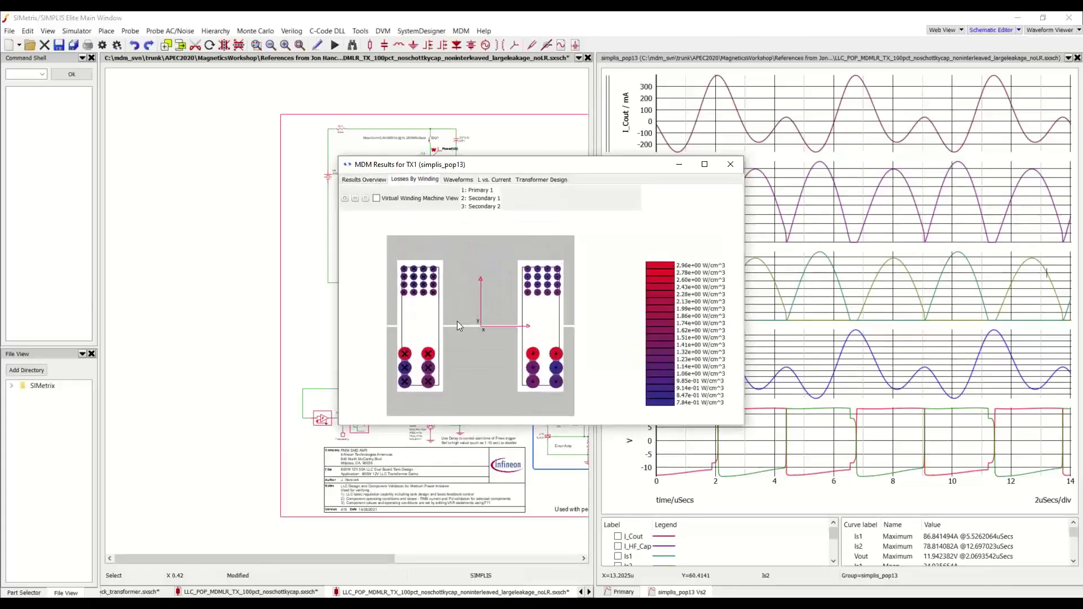
pyautogui.moveTo(457, 326); pyautogui.dragTo(450, 321)
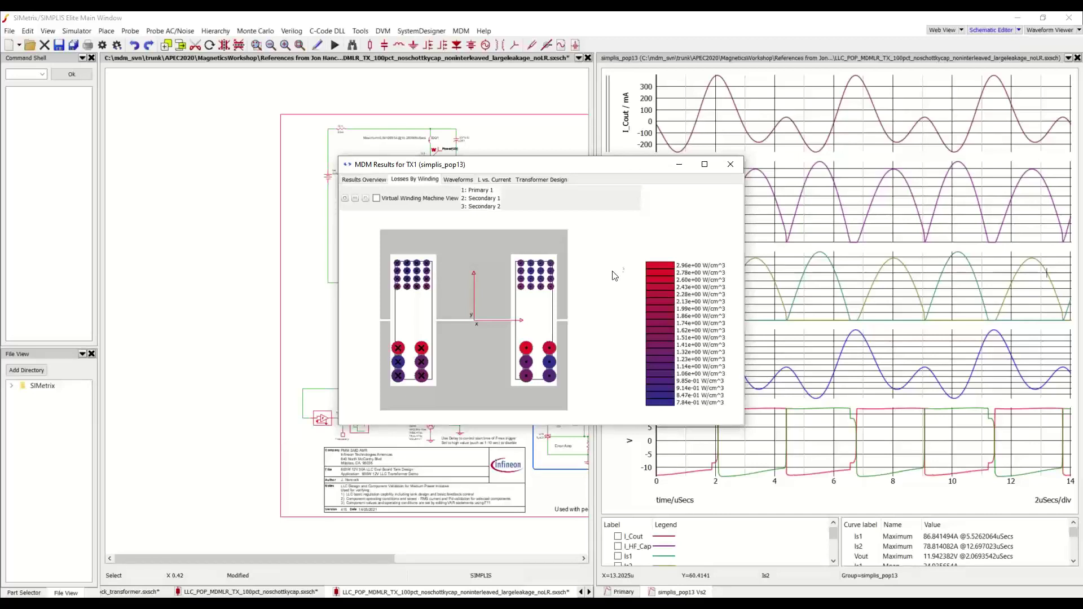
pyautogui.click(679, 164)
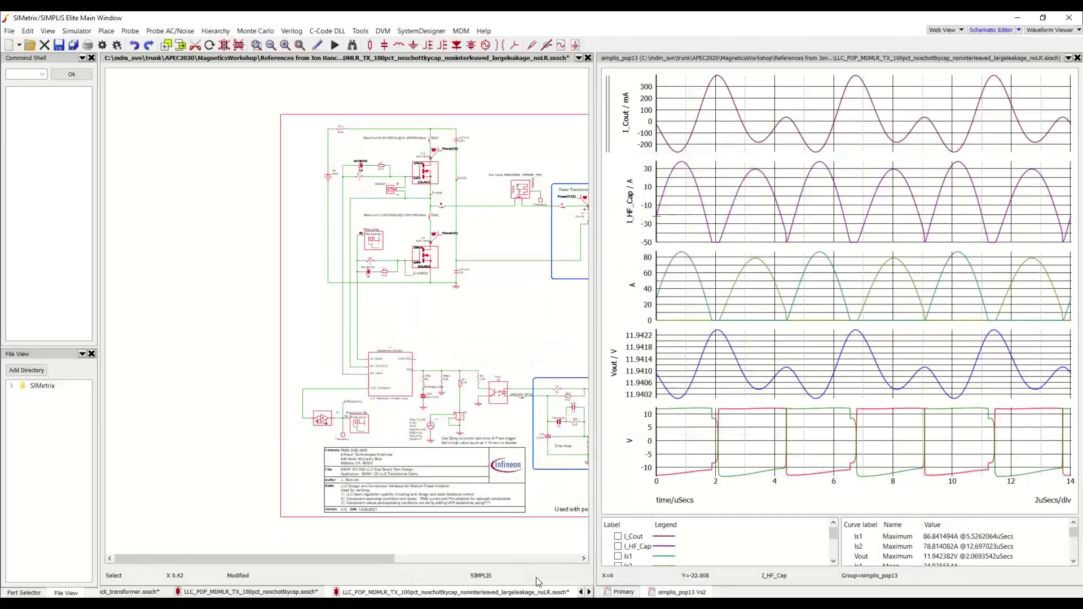
# Close the POP waveform viewers, pass through the air-gap slide, and show simplis_mdm_buck_inductor.sxsch.
pyautogui.click(1078, 58)
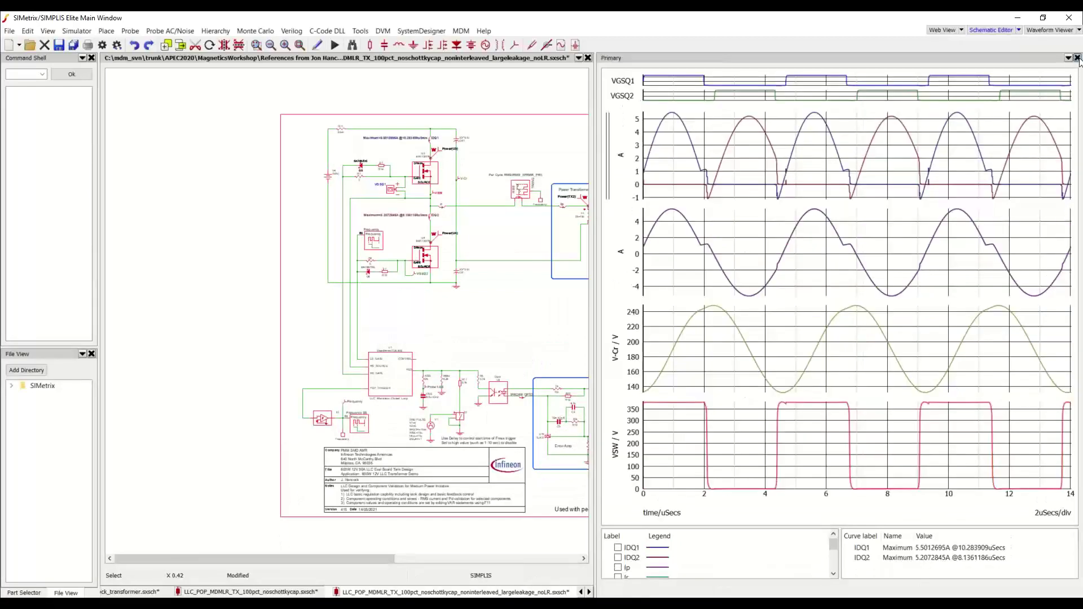
pyautogui.click(1077, 57)
pyautogui.click(158, 593)
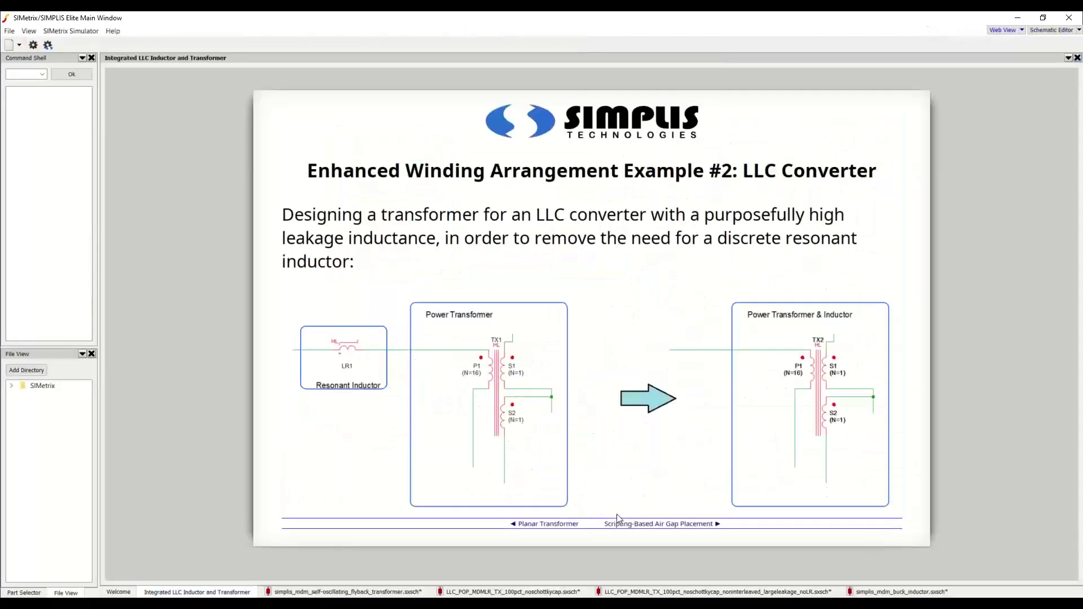
pyautogui.click(629, 524)
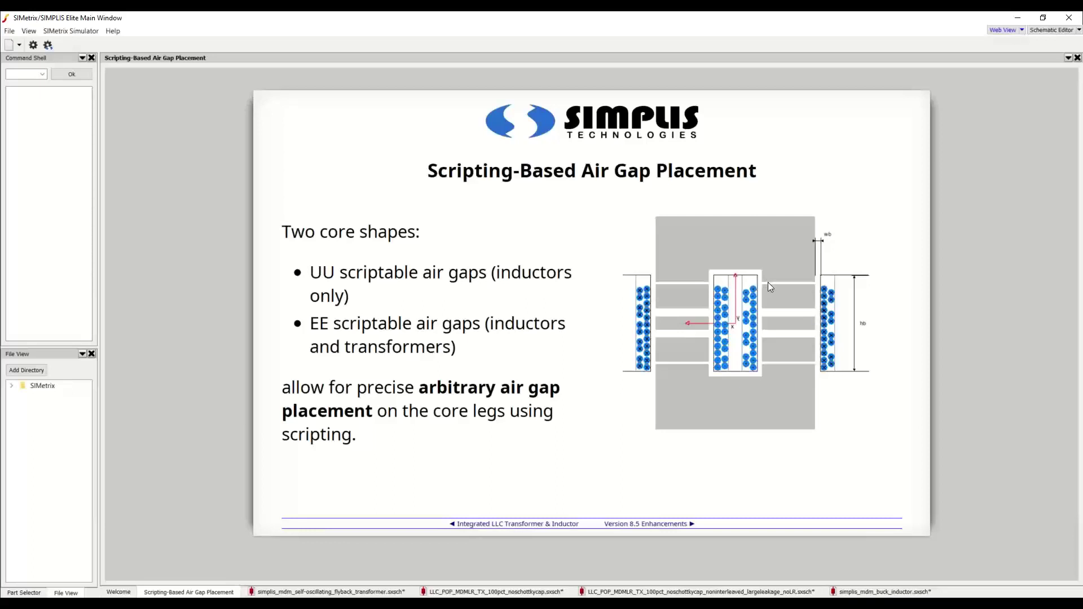
pyautogui.click(884, 591)
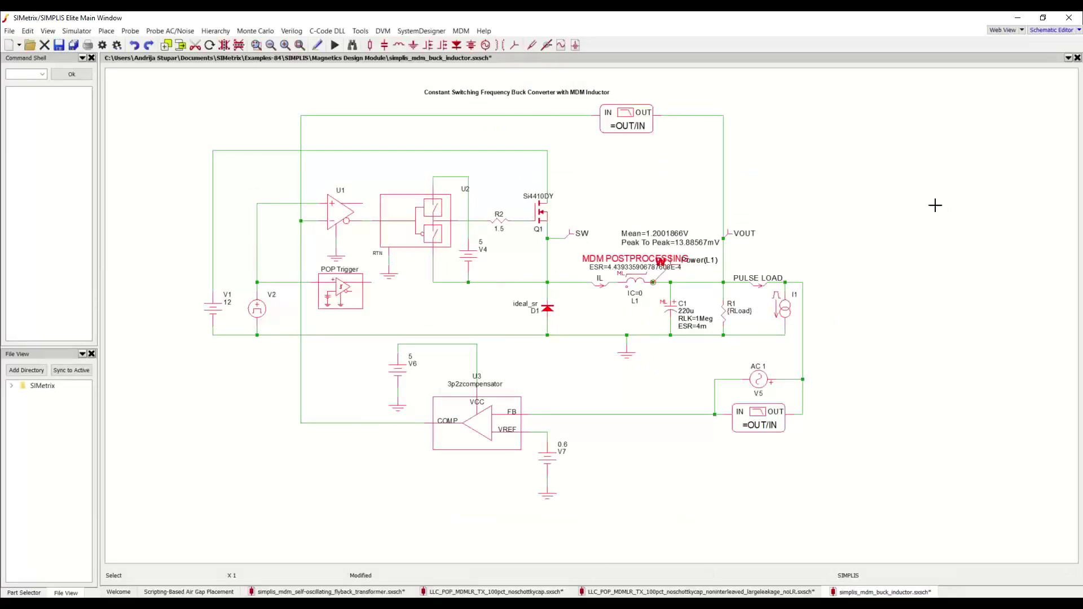
# Open inductor L1 in the SIMPLIS Magnetics Design Module and enlarge its window.
pyautogui.doubleClick(635, 279)
pyautogui.click(525, 267)
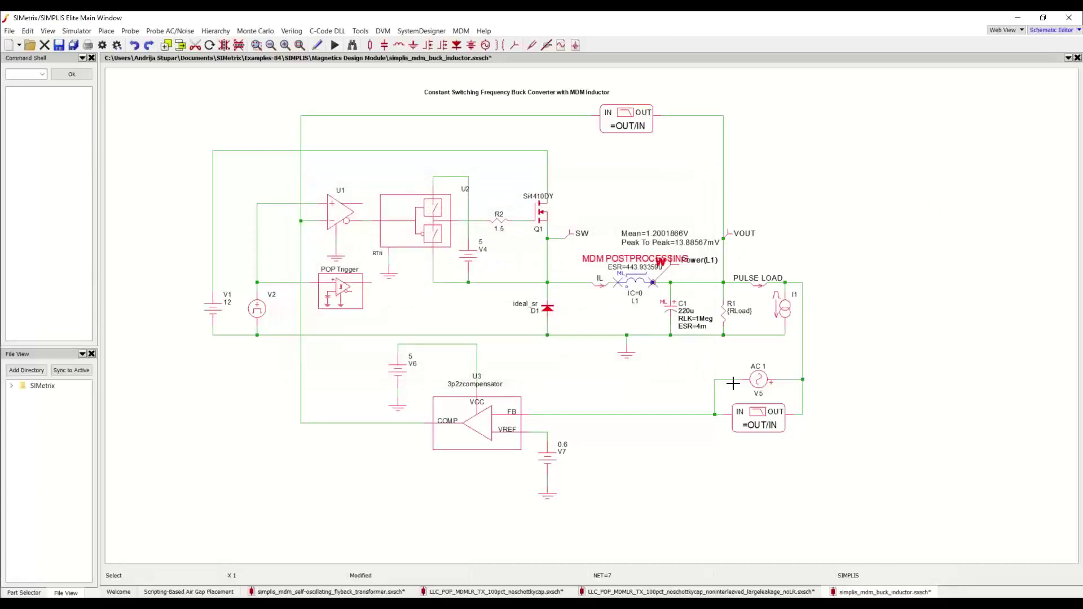
pyautogui.click(388, 586)
pyautogui.click(493, 573)
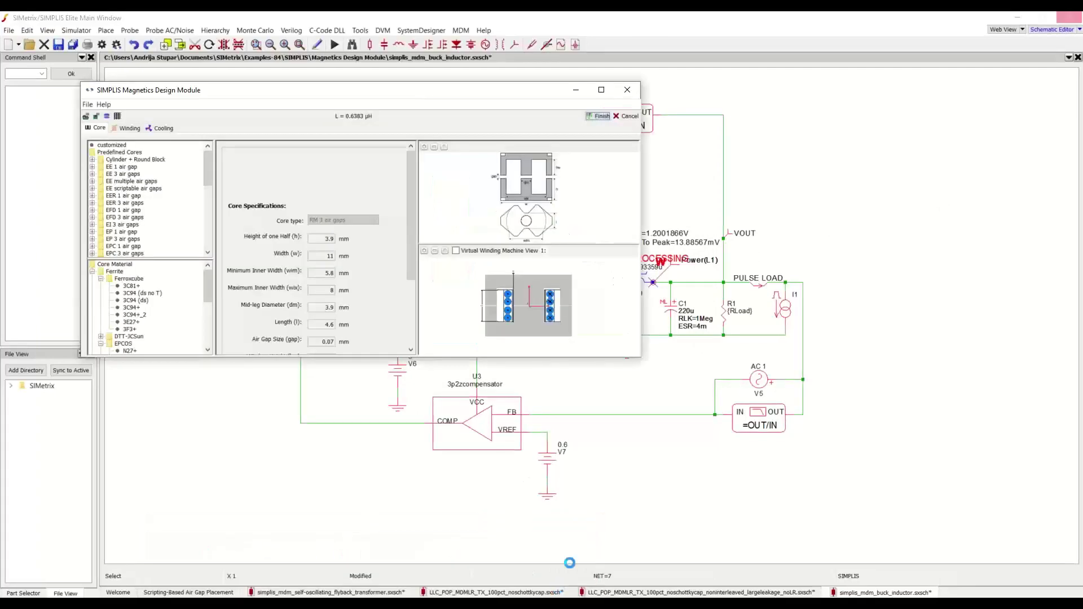
pyautogui.moveTo(462, 93); pyautogui.dragTo(562, 143)
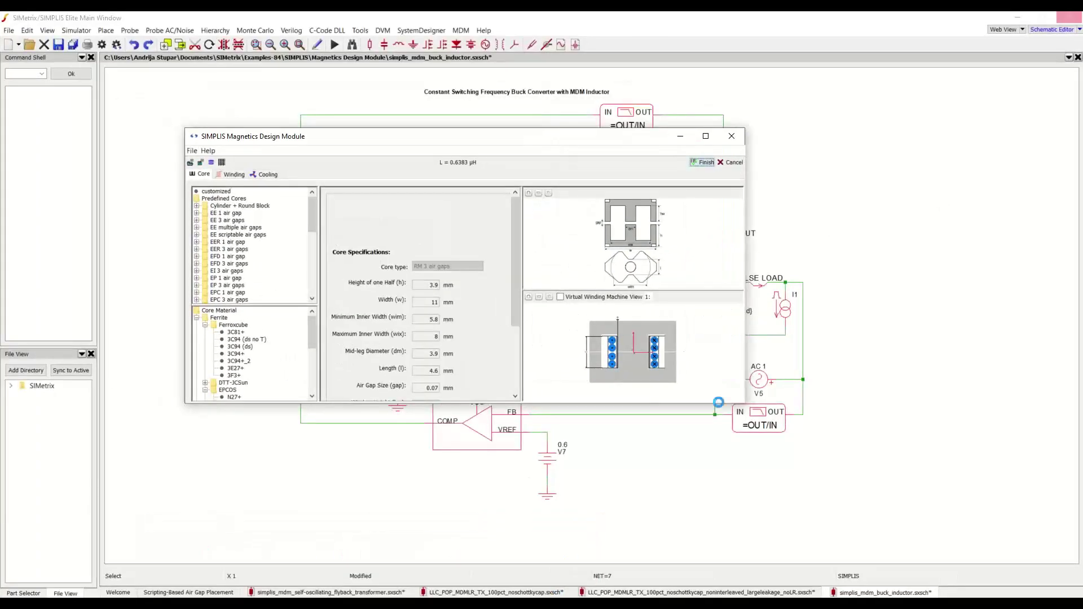
pyautogui.moveTo(747, 405); pyautogui.dragTo(872, 502)
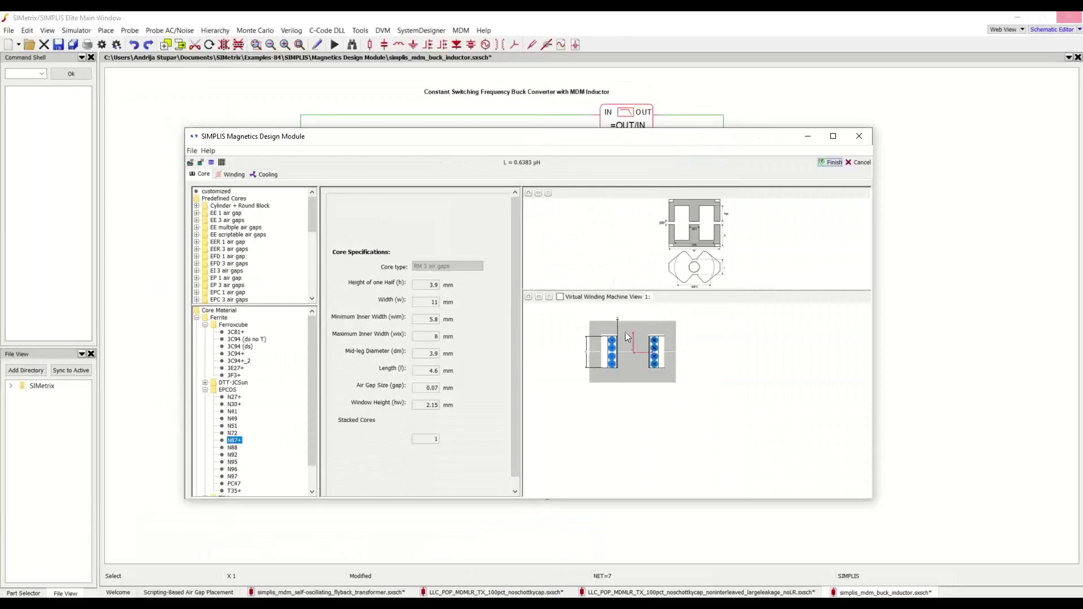
pyautogui.click(548, 296)
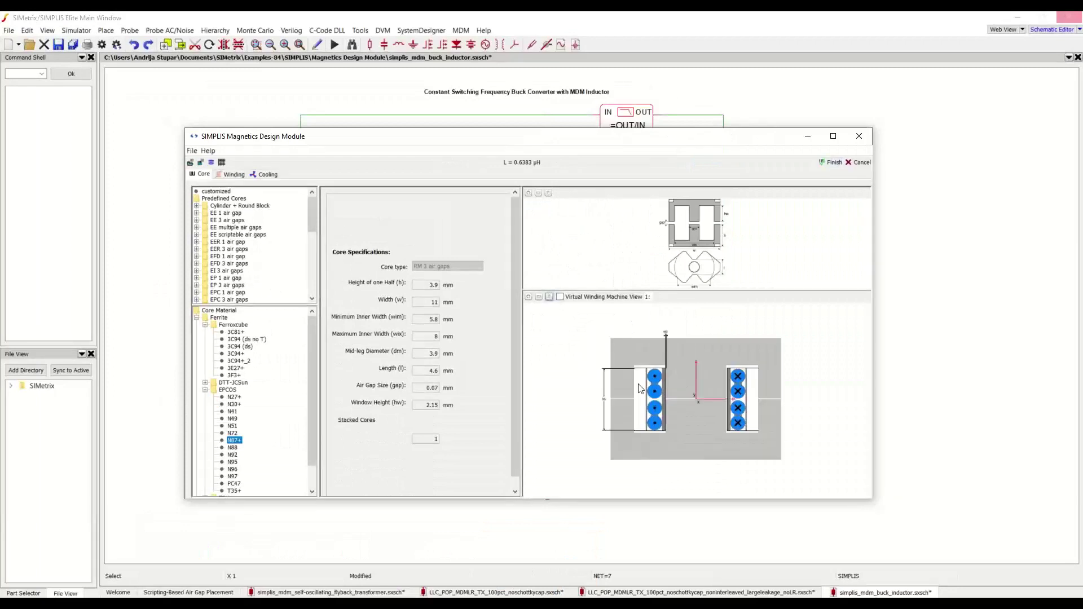
# Load the inductor_scriptedgaps.gmd design into L1's magnetics design.
pyautogui.click(191, 162)
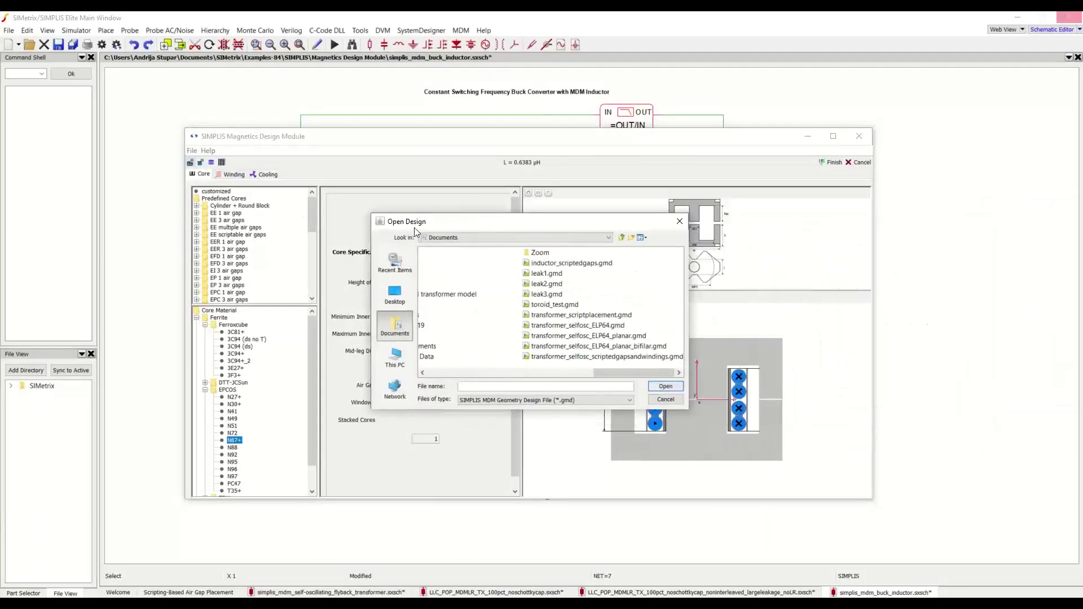
pyautogui.click(610, 263)
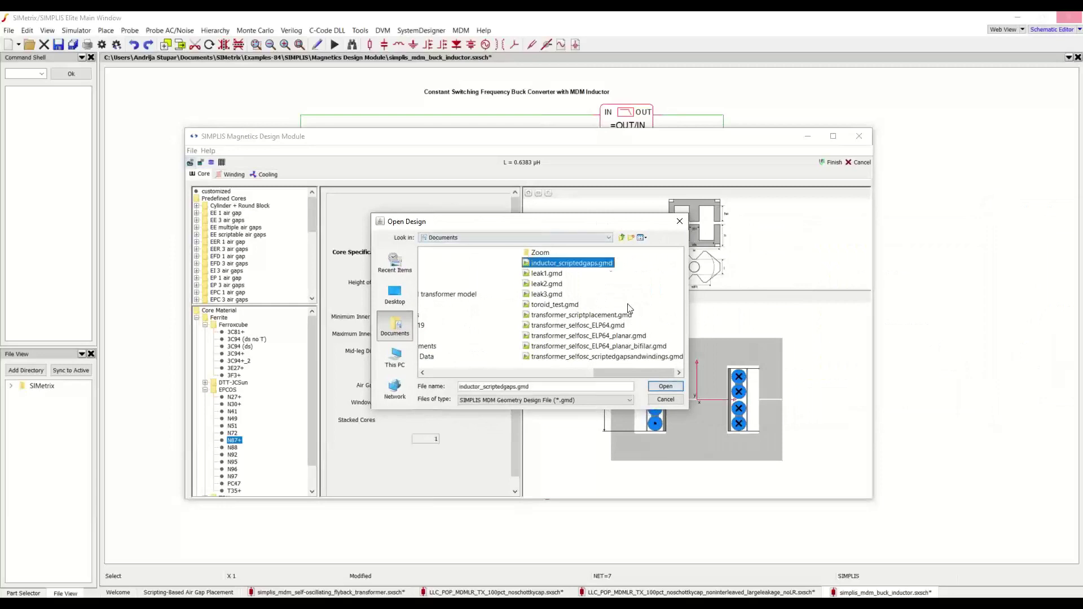
pyautogui.click(666, 387)
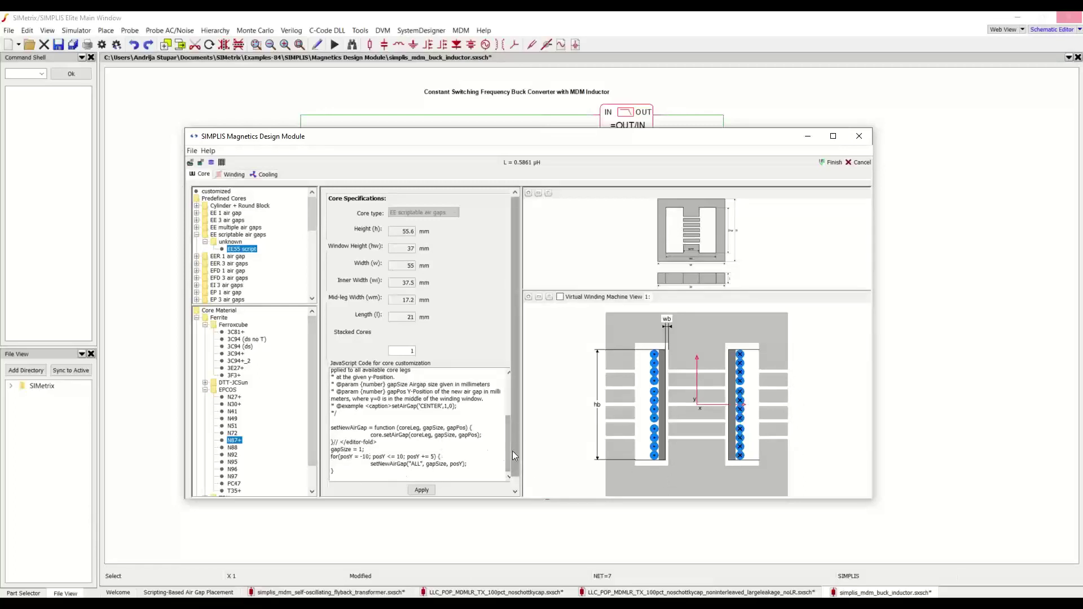
# Copy the setNewAirGap line below the loop, change it to a centre-leg gap at -12, and apply.
pyautogui.moveTo(520, 457); pyautogui.dragTo(529, 457)
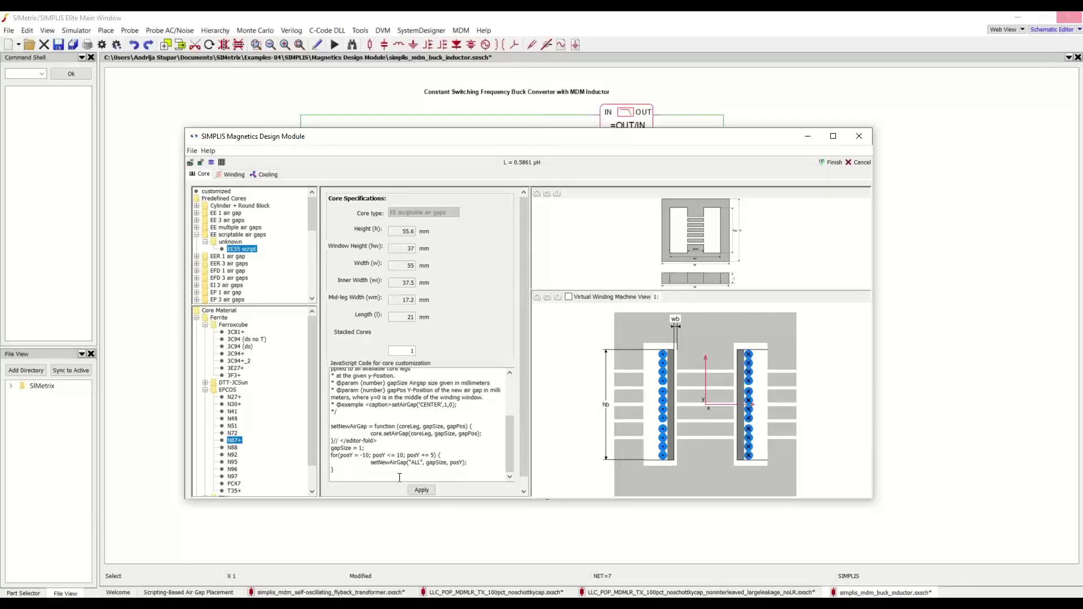
pyautogui.moveTo(370, 463); pyautogui.dragTo(472, 464)
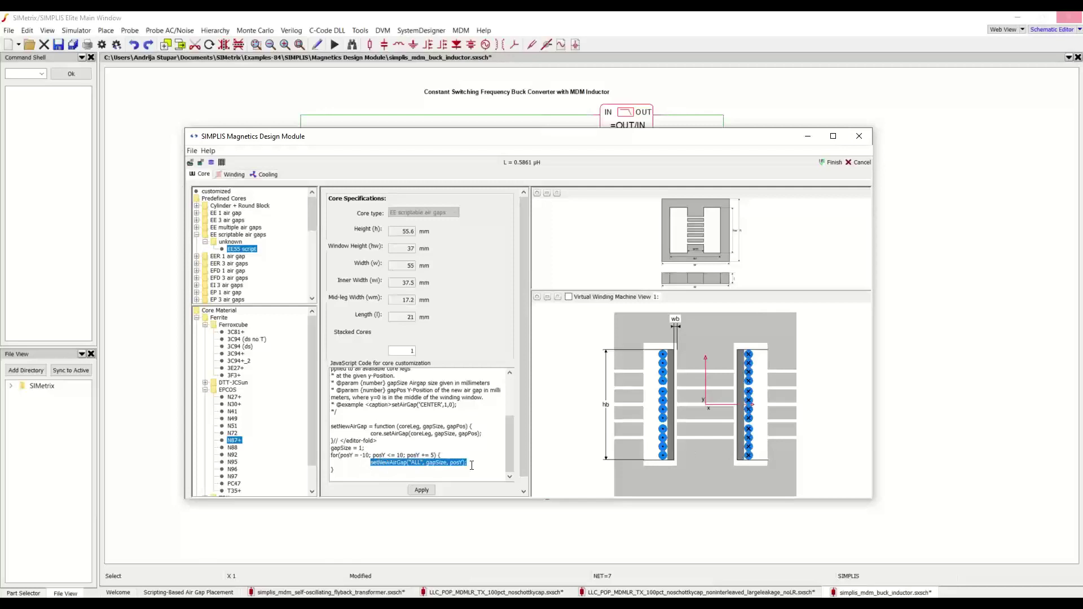
pyautogui.hotkey('ctrl', 'c')
pyautogui.click(428, 477)
pyautogui.hotkey('ctrl', 'v')
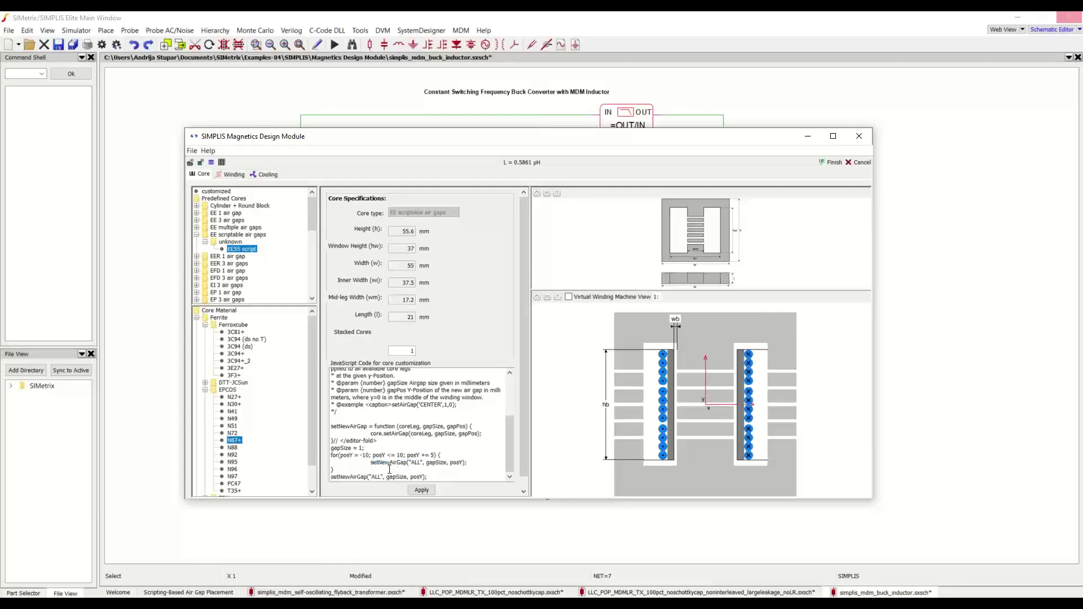
pyautogui.press('BackSpace')
pyautogui.press('BackSpace')
pyautogui.press('BackSpace')
pyautogui.write('CENTRE')
pyautogui.doubleClick(430, 477)
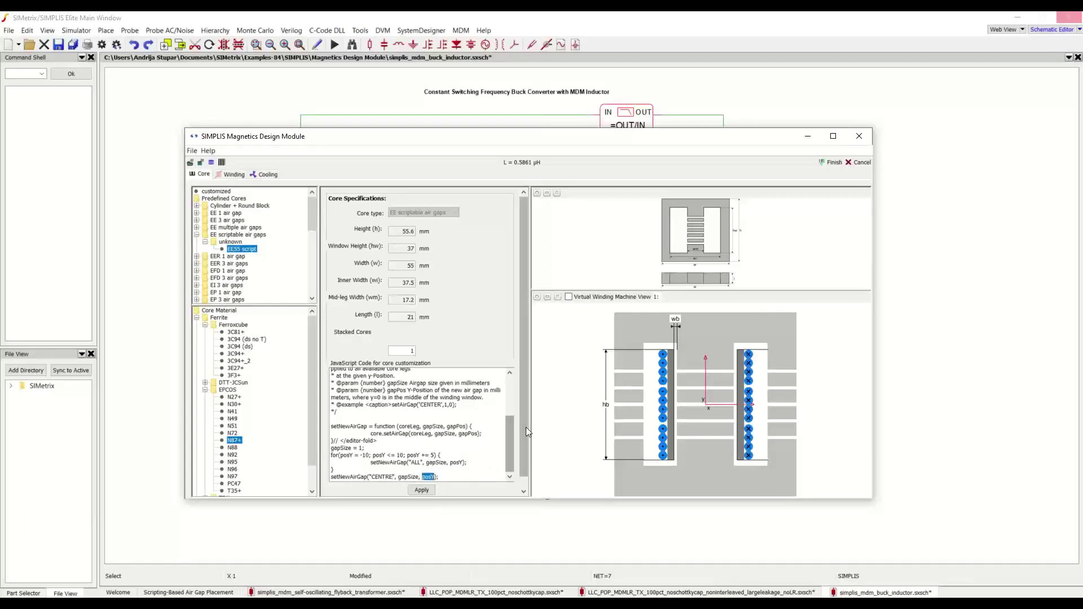
pyautogui.write('-12')
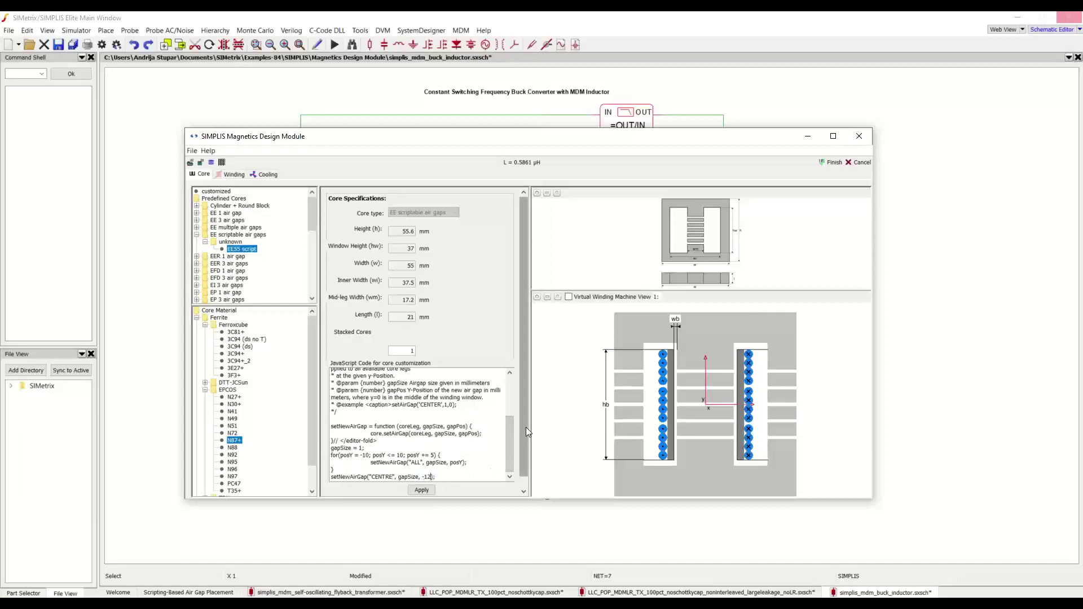
pyautogui.click(435, 490)
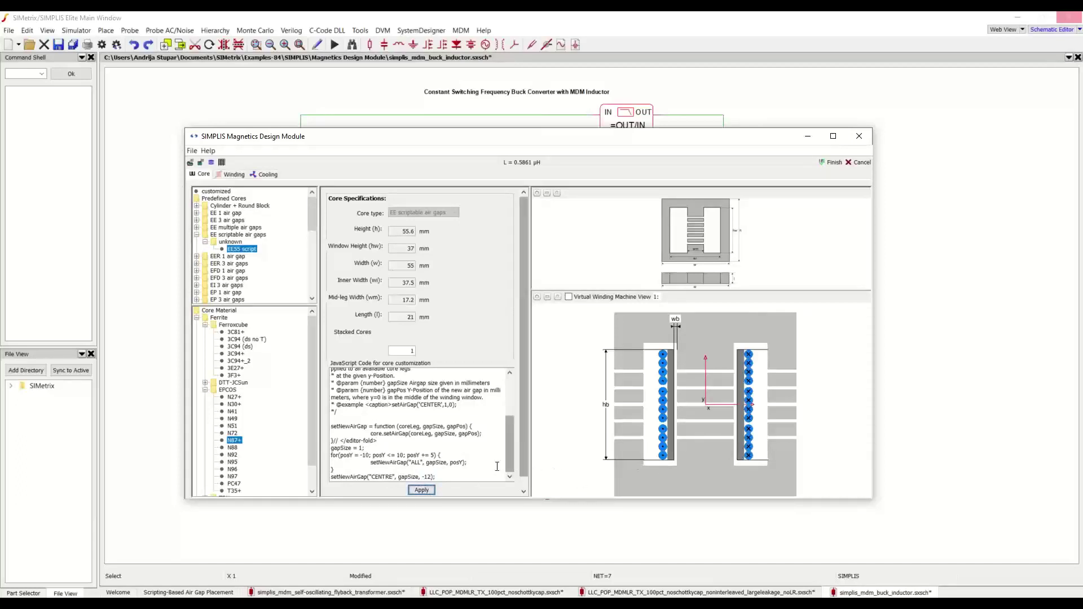
# Correct the leg name to CENTER, apply the script for L = 0.5178 µH, and finish the design.
pyautogui.click(456, 479)
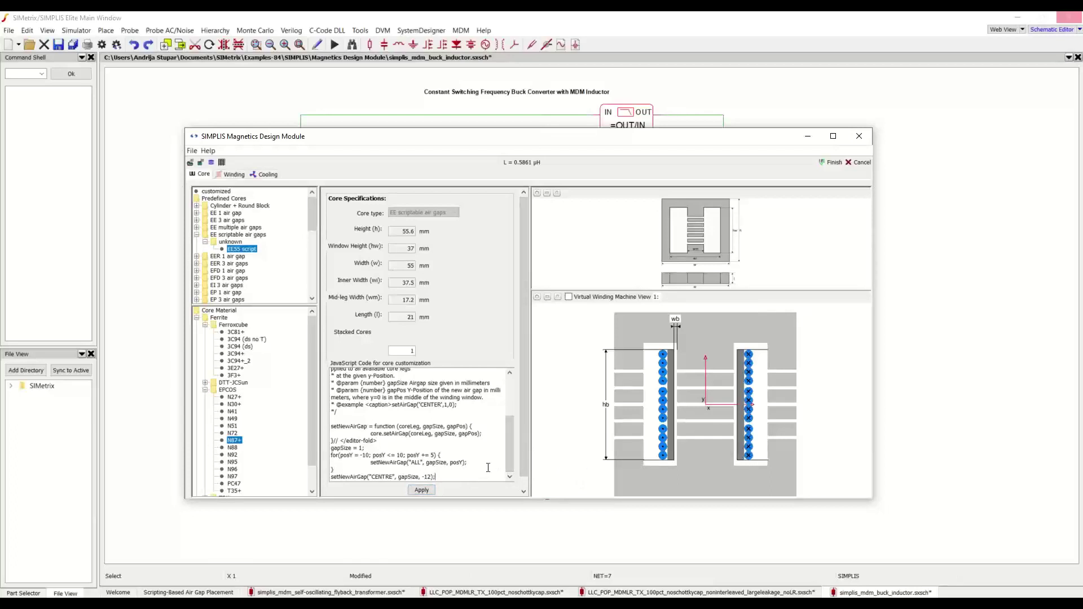
pyautogui.click(393, 477)
pyautogui.press('BackSpace')
pyautogui.press('BackSpace')
pyautogui.write('ER')
pyautogui.click(422, 490)
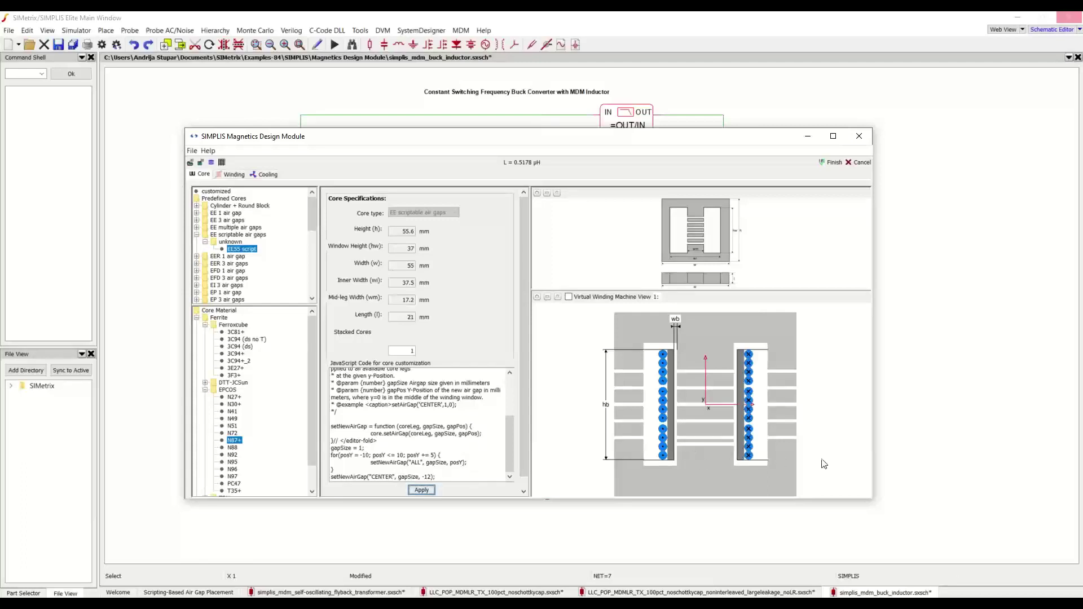
pyautogui.scroll(3, 705, 451)
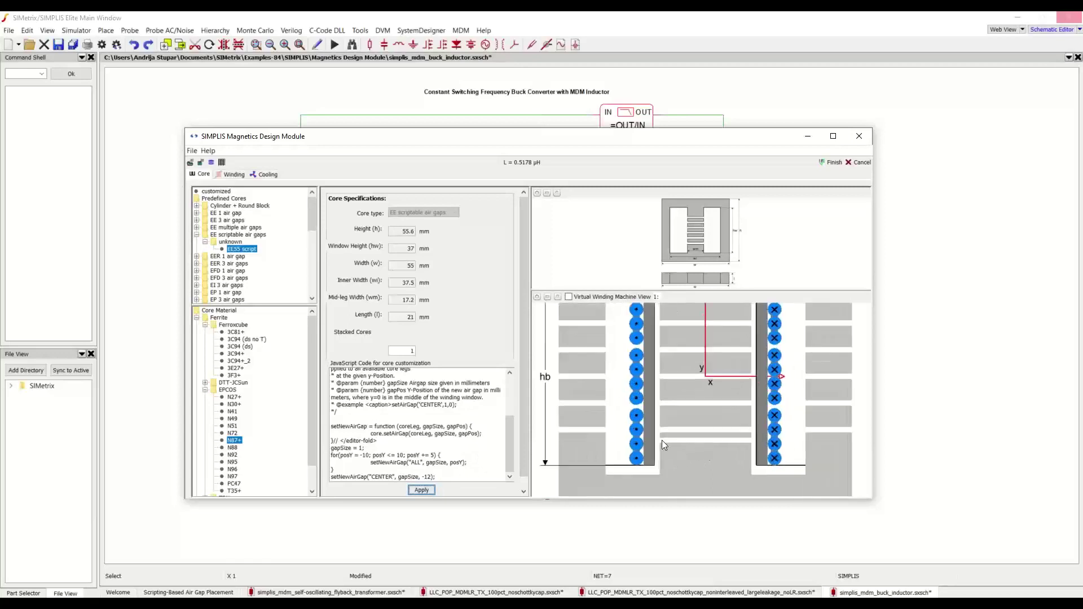
pyautogui.scroll(-3, 644, 443)
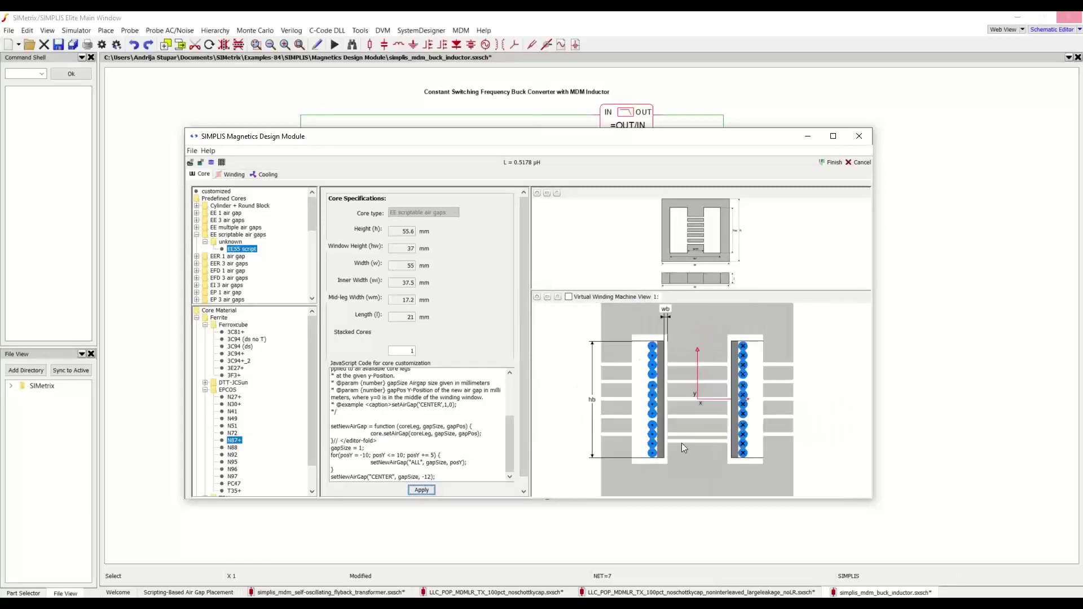
pyautogui.click(833, 162)
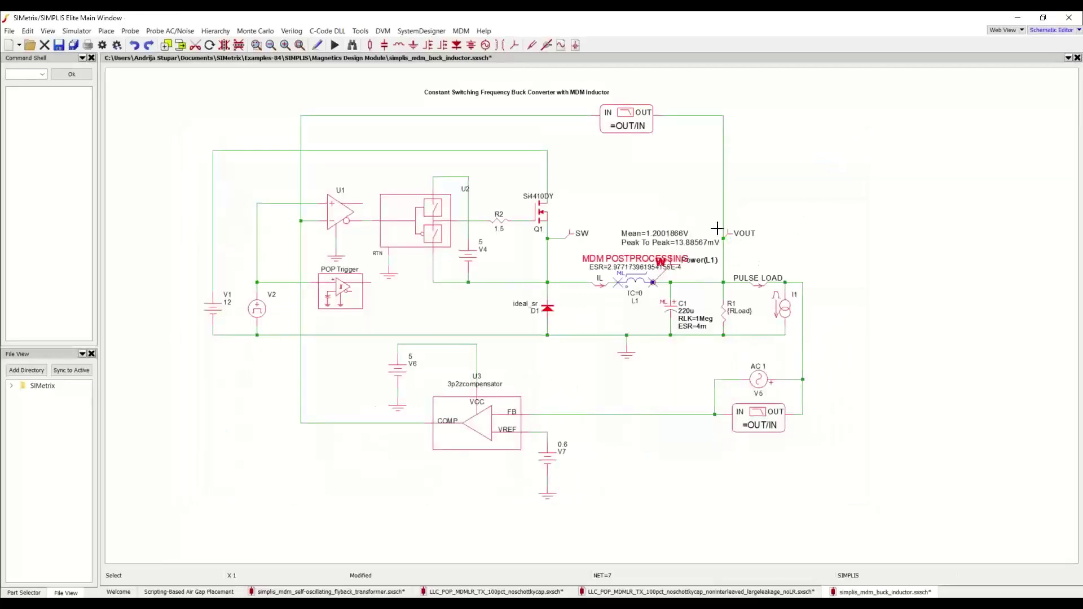
# Run the POP simulation, inspect L1's losses by winding, then close the results and waveforms.
pyautogui.click(334, 44)
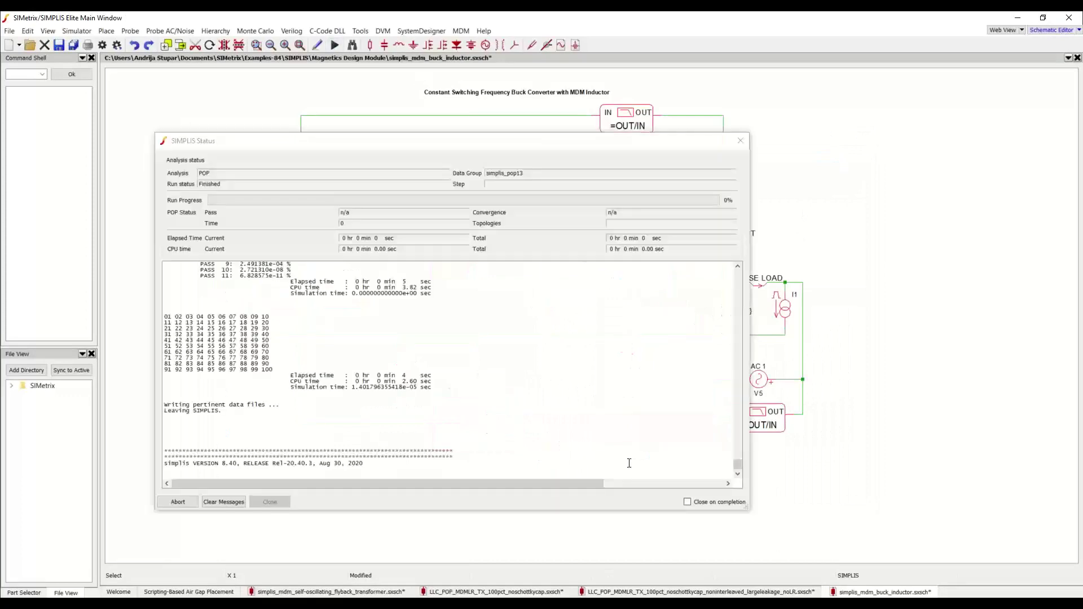
pyautogui.click(558, 322)
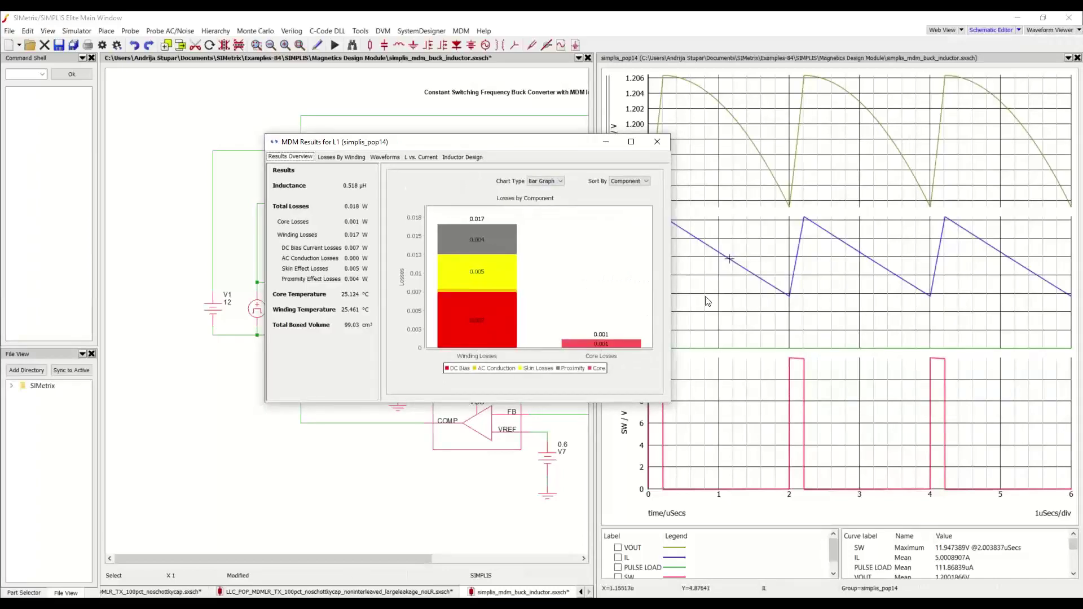
pyautogui.click(358, 159)
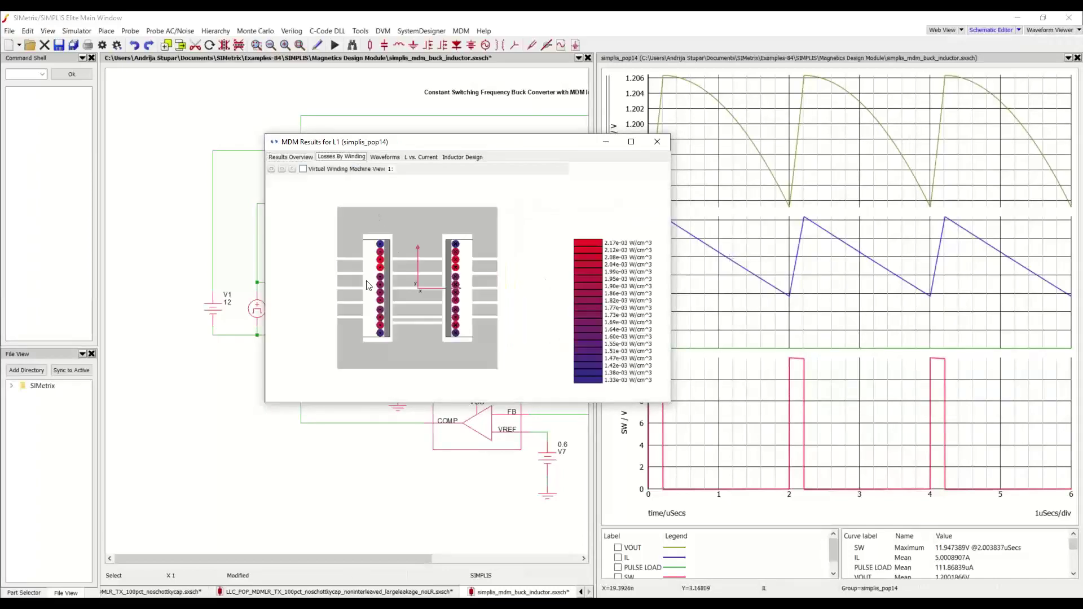
pyautogui.scroll(4, 367, 285)
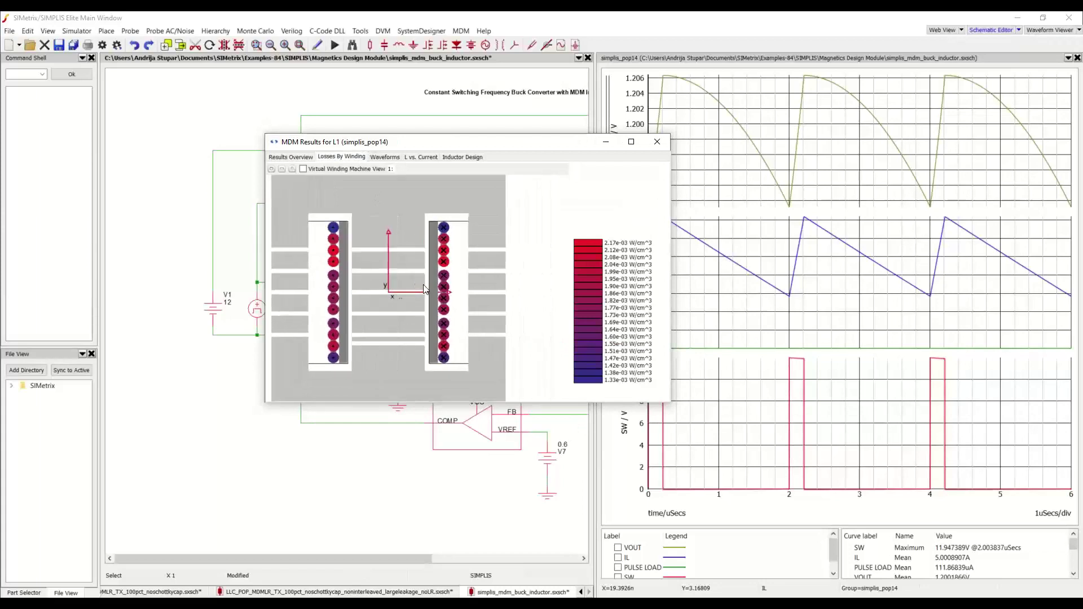
pyautogui.moveTo(425, 289); pyautogui.dragTo(446, 287)
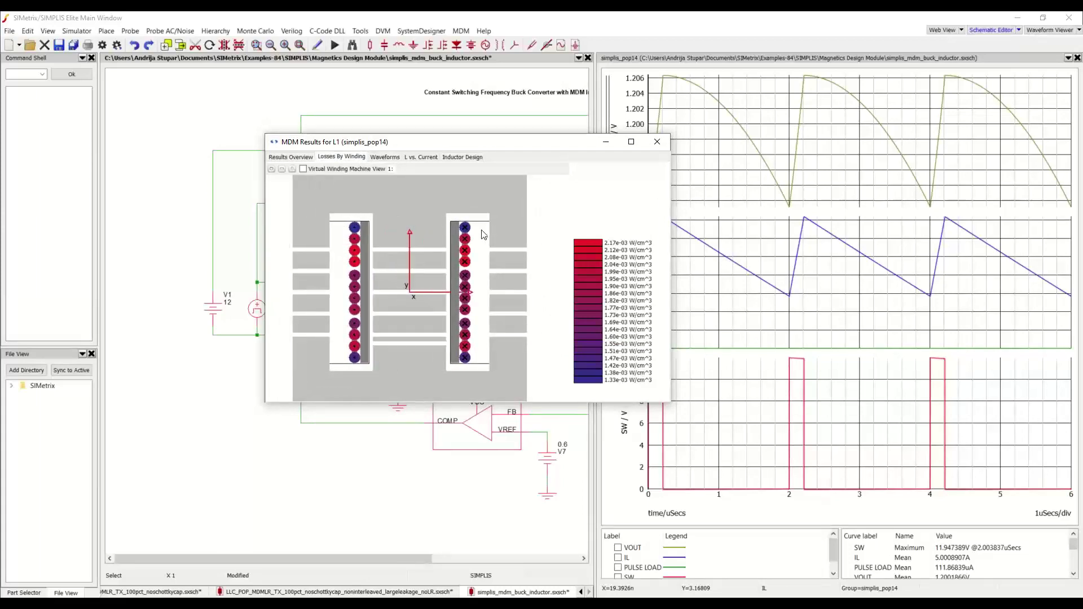
pyautogui.moveTo(470, 228)
pyautogui.scroll(2, 457, 270)
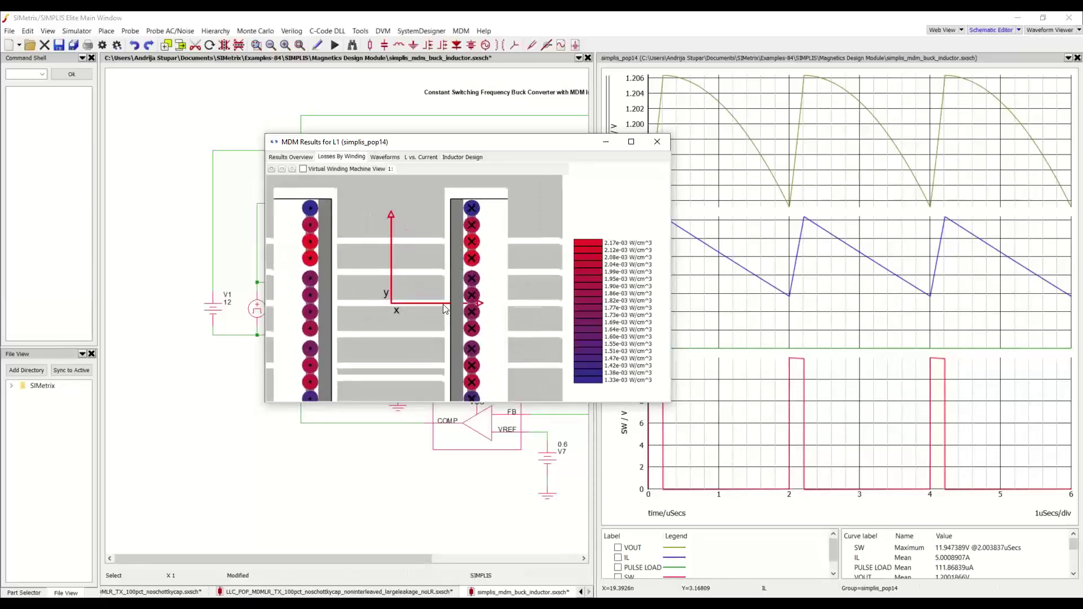
pyautogui.scroll(-1, 445, 308)
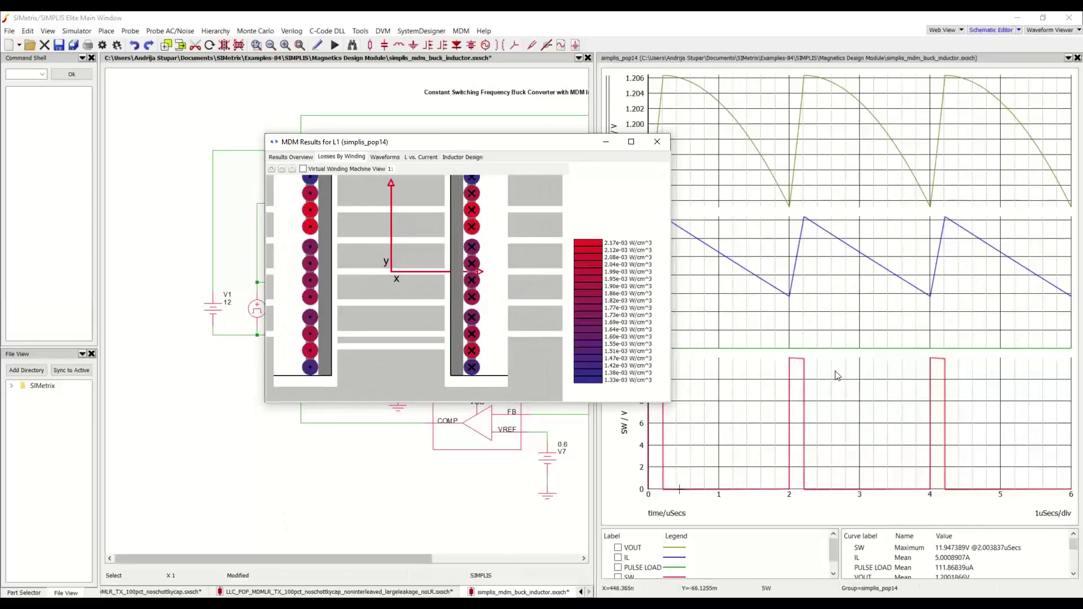
pyautogui.click(1076, 58)
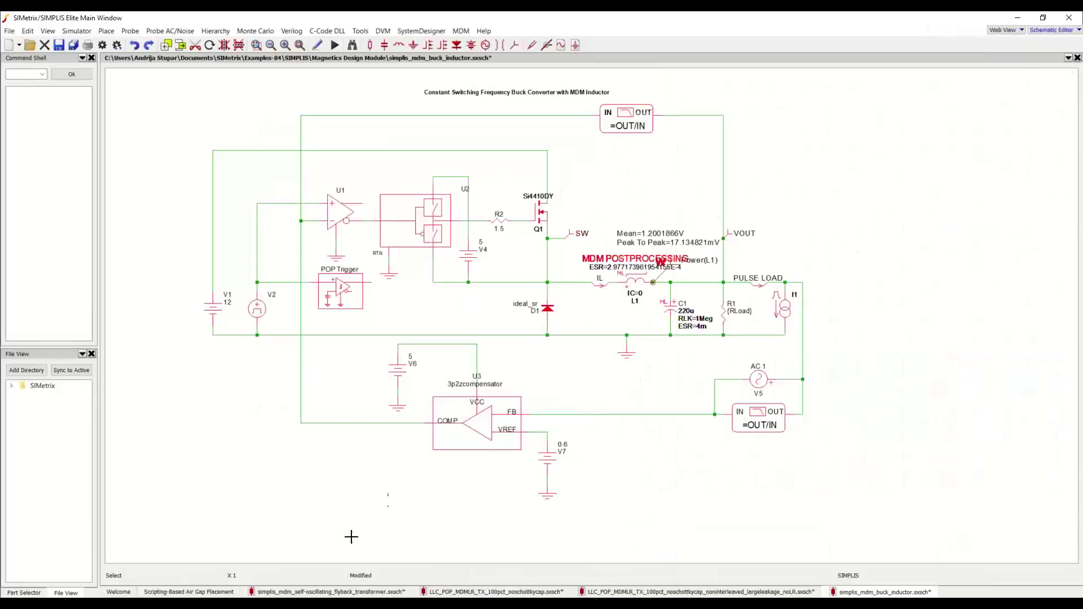
# Go from the Scripting-Based Air Gap Placement slide to the Overview slide.
pyautogui.click(188, 592)
pyautogui.click(632, 524)
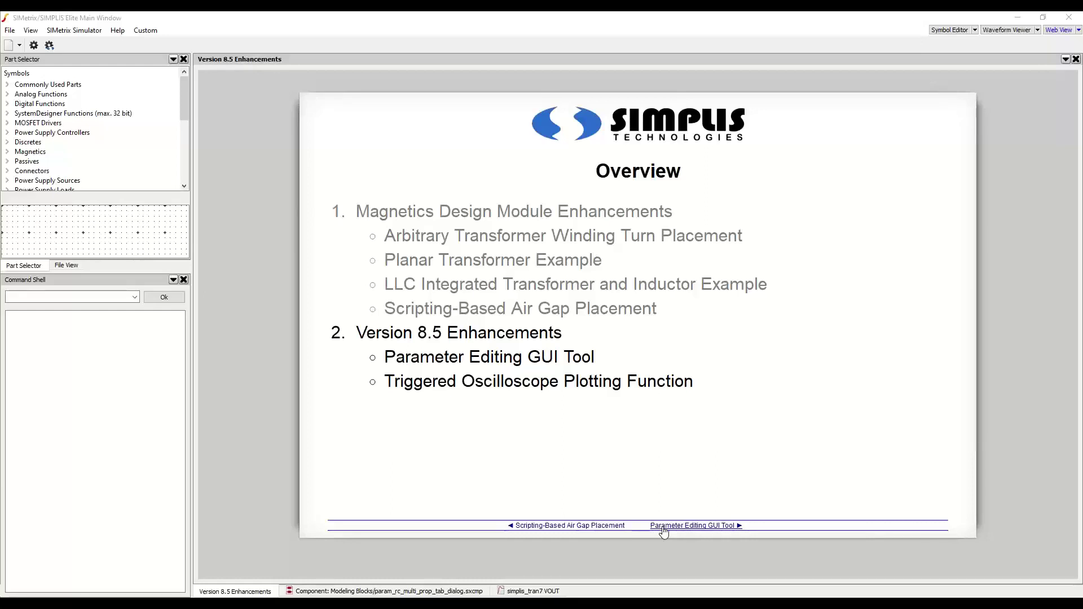
# View the Parameter Editing GUI Tool slide, then show the param_rc_multi_prop_tab_dialog component.
pyautogui.click(664, 528)
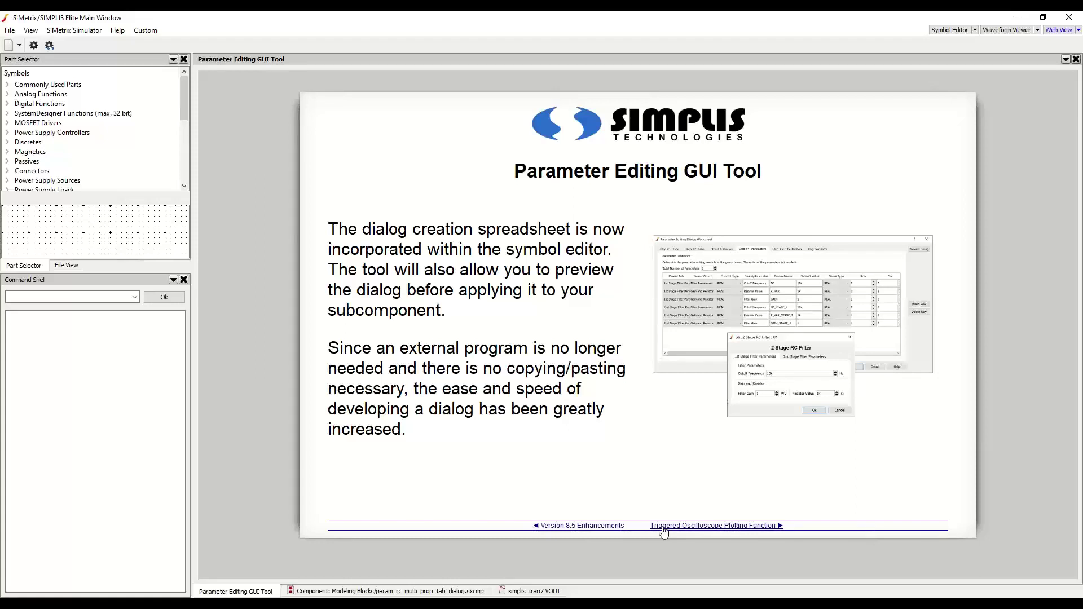
pyautogui.click(427, 592)
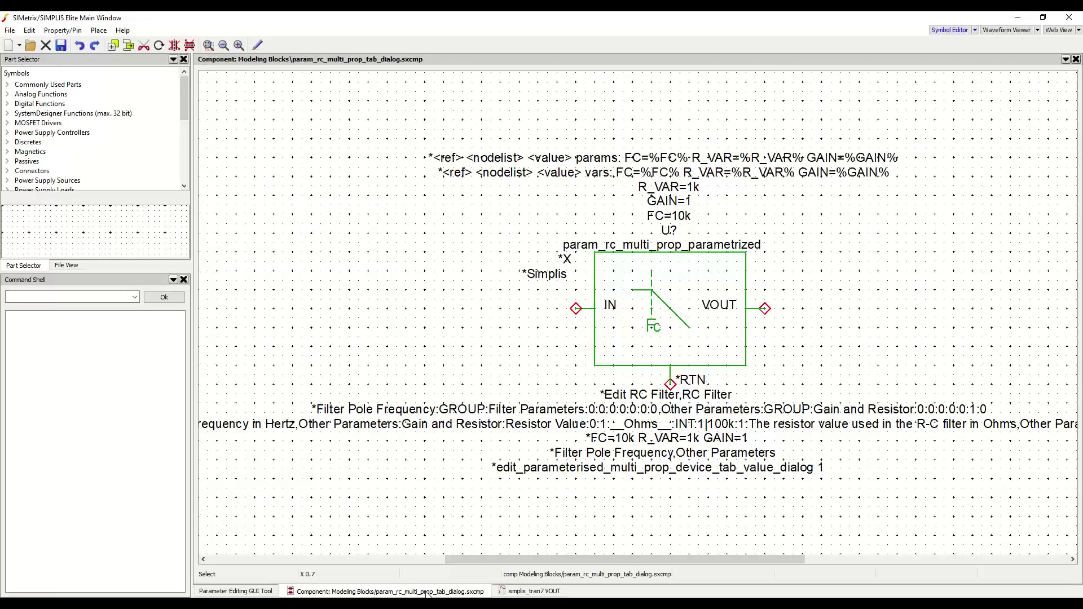
# Open the Parameter Editing Dialog Worksheet with Tabbed Dialog type and show its tab definitions.
pyautogui.click(63, 30)
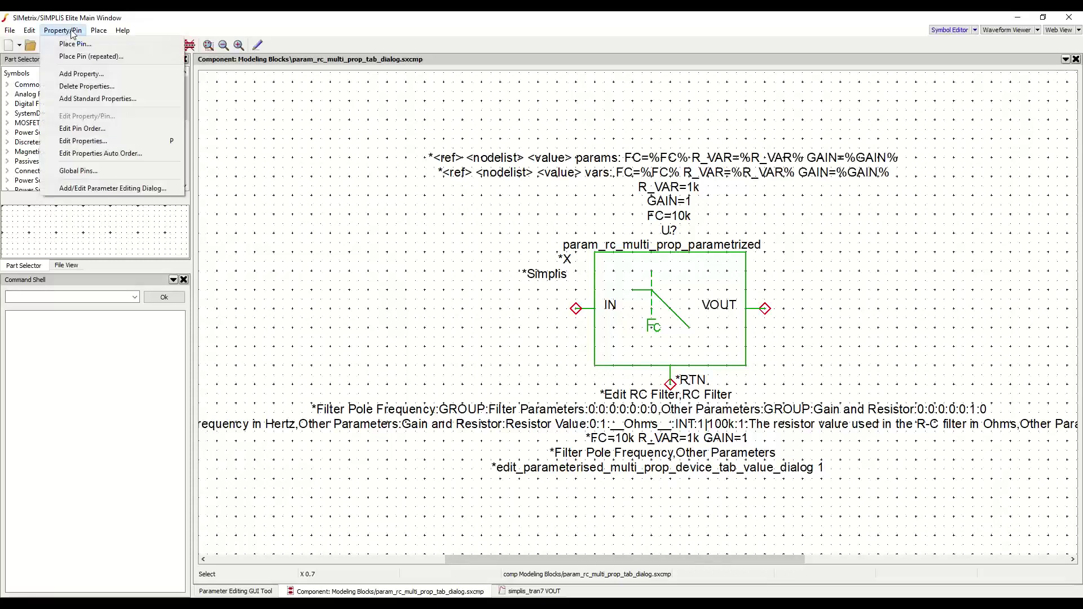
pyautogui.click(109, 188)
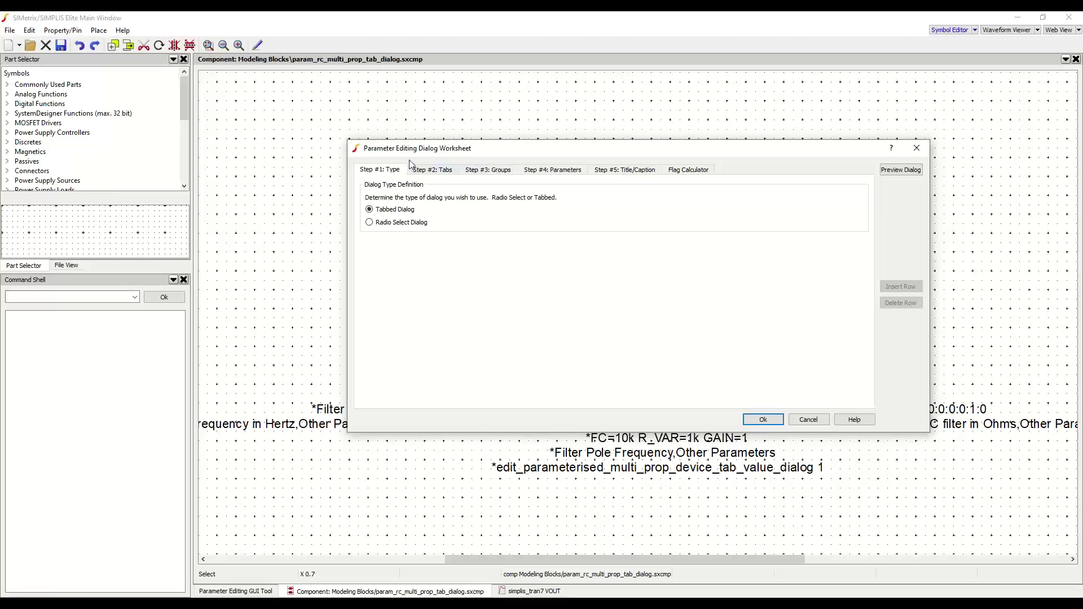
pyautogui.click(447, 173)
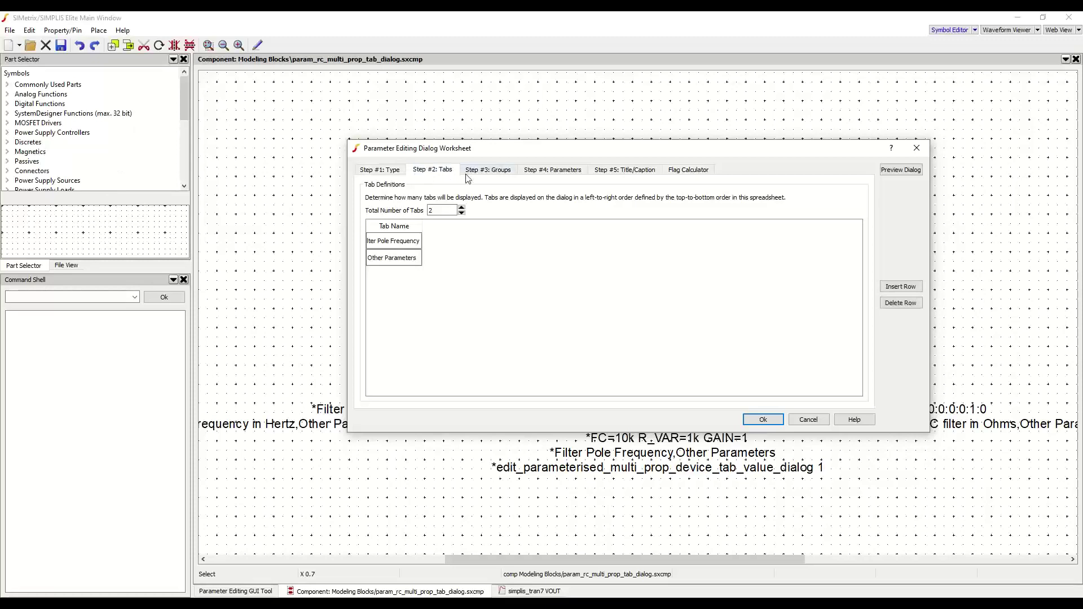
# Review the Groups and Parameters tabs, ending on the 'Edit RC Filter' title and 'RC Filter' caption.
pyautogui.click(475, 177)
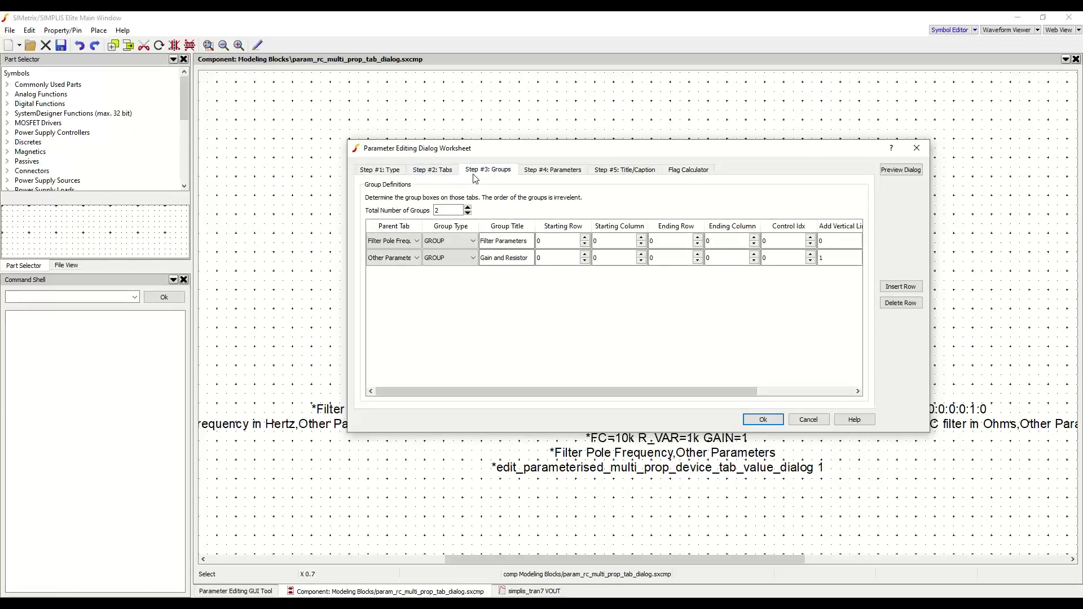
pyautogui.click(536, 176)
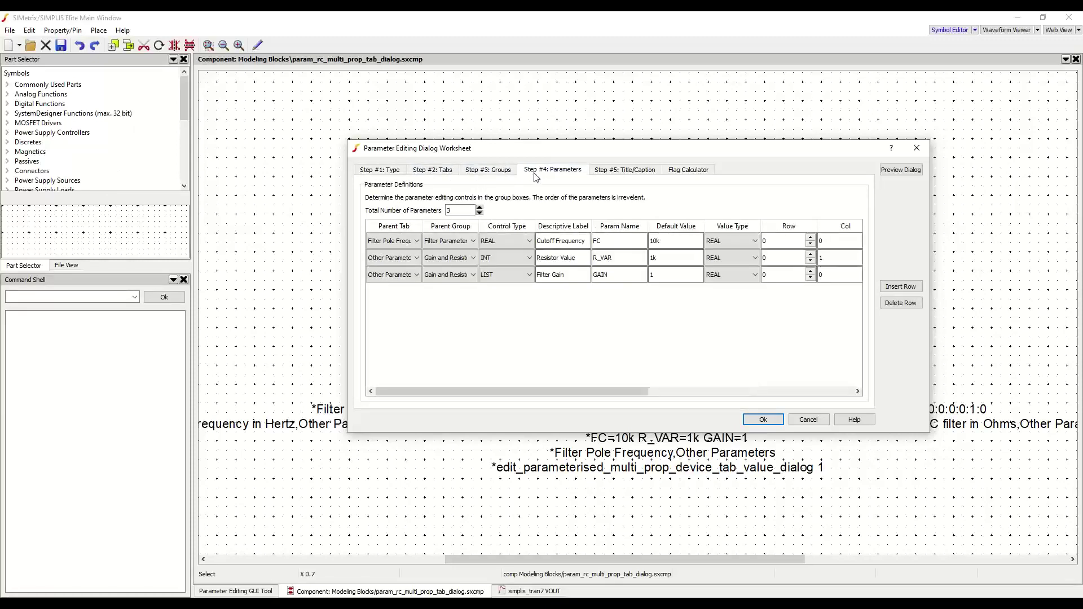
pyautogui.click(604, 178)
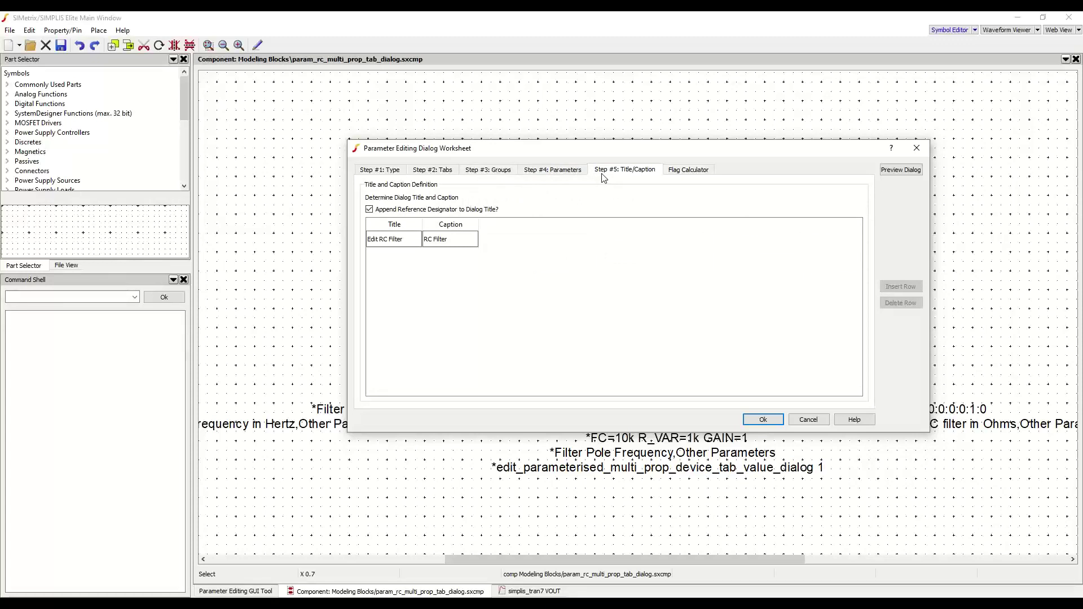
pyautogui.click(897, 169)
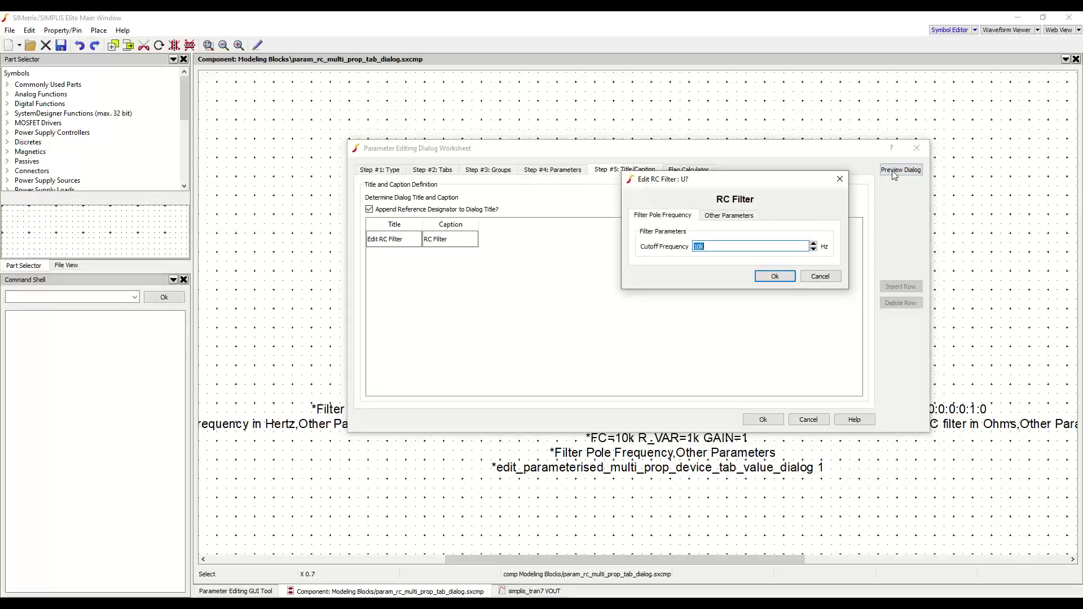
pyautogui.click(716, 220)
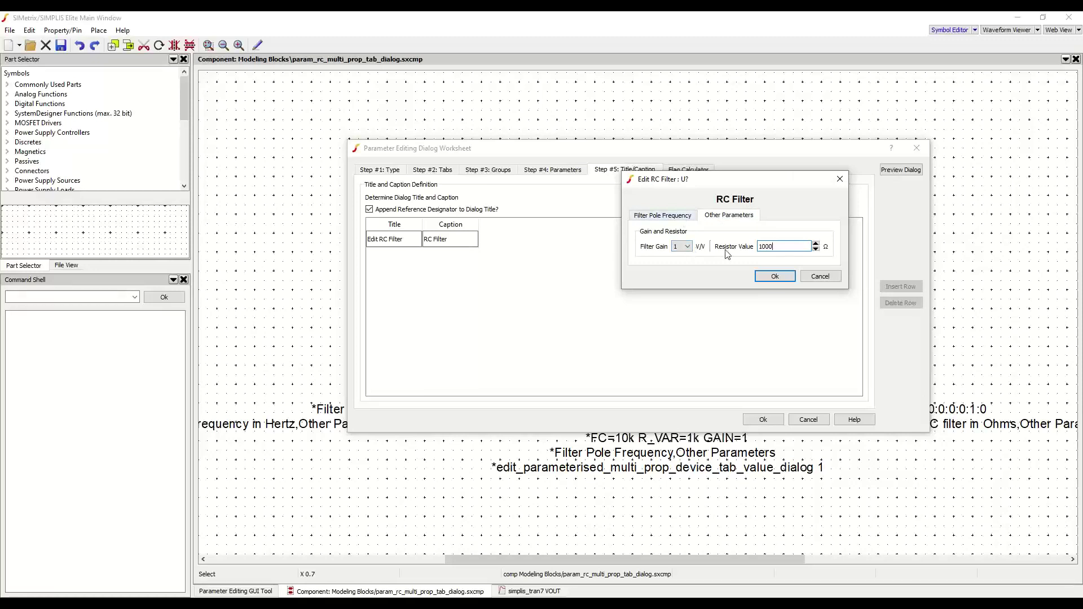
pyautogui.click(681, 249)
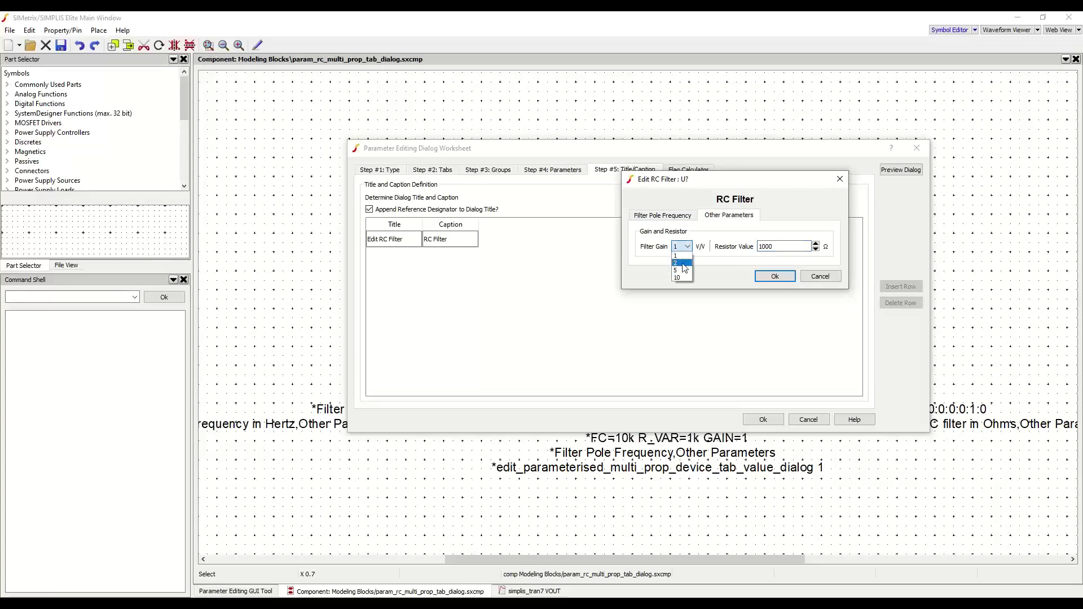
pyautogui.click(676, 256)
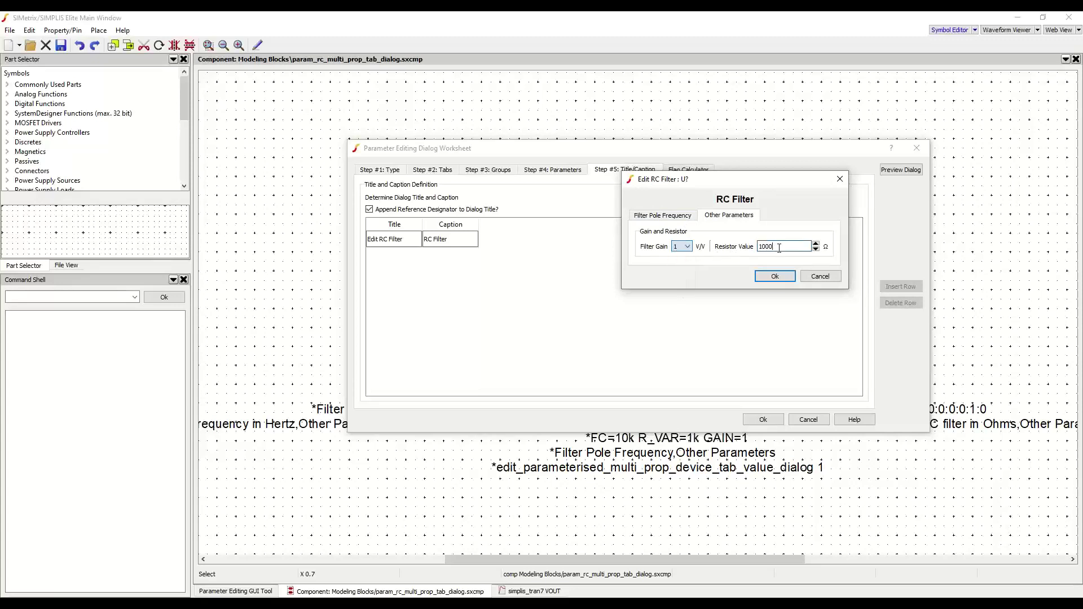
pyautogui.click(815, 245)
pyautogui.click(816, 277)
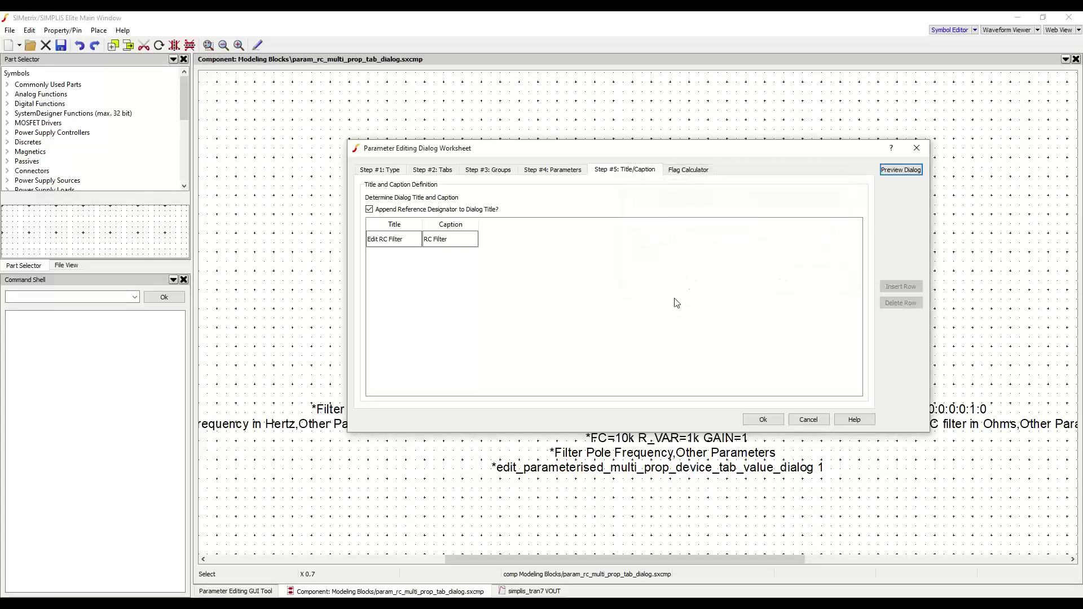
# In the parameter table, set Resistor Value and Filter Gain to REAL control type.
pyautogui.click(563, 174)
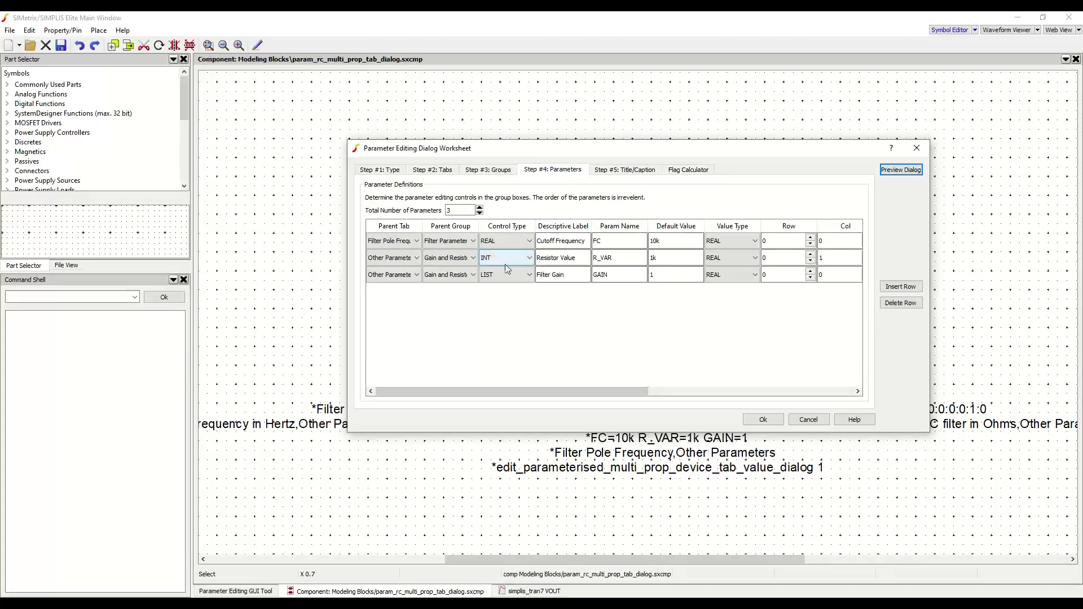
pyautogui.moveTo(517, 282)
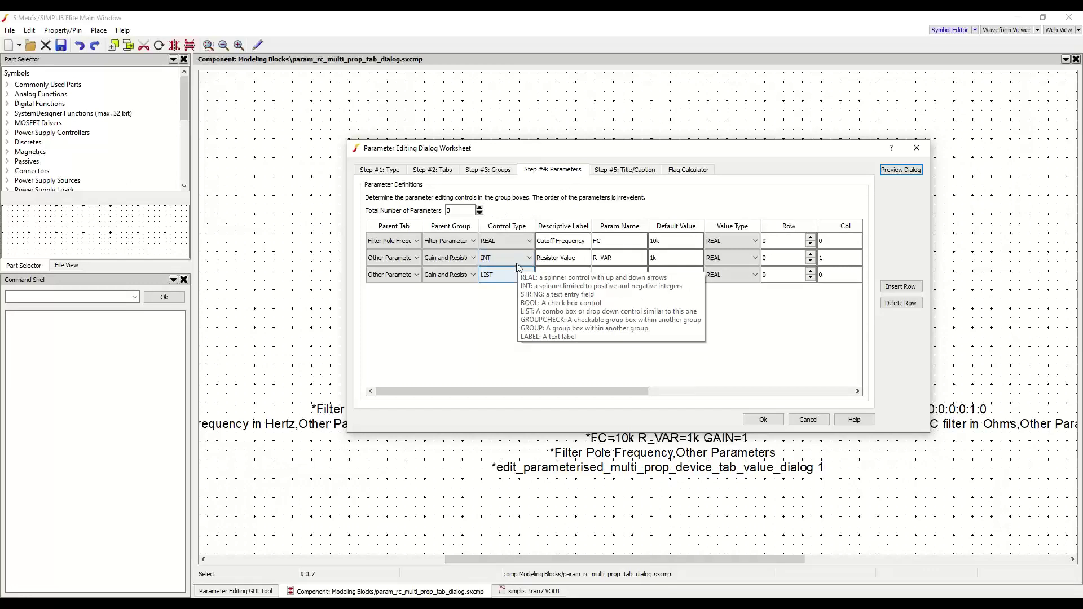
pyautogui.click(517, 257)
pyautogui.click(527, 252)
pyautogui.click(518, 280)
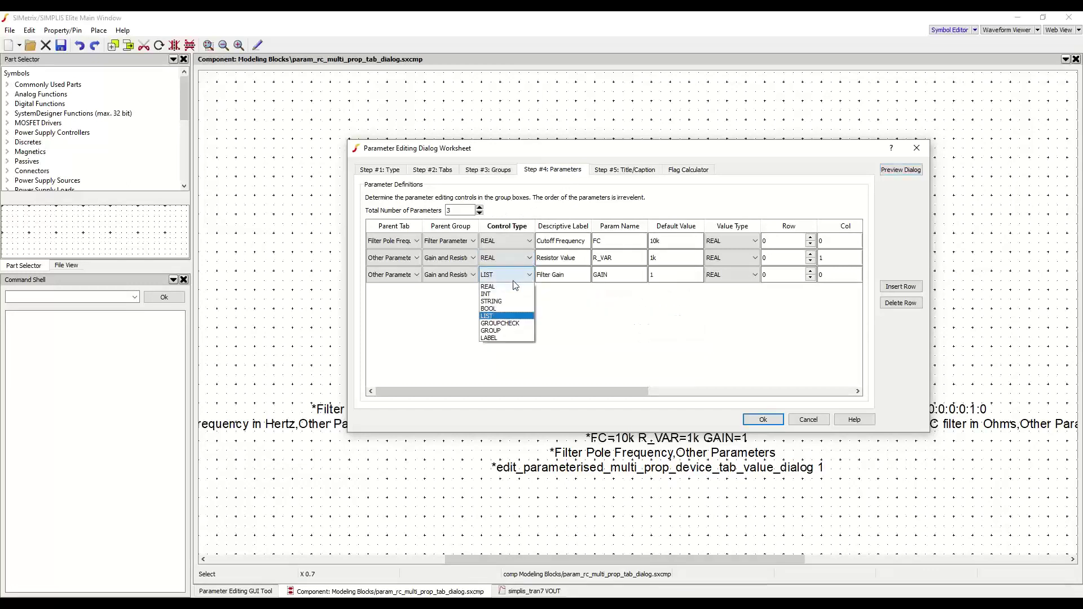
pyautogui.click(515, 286)
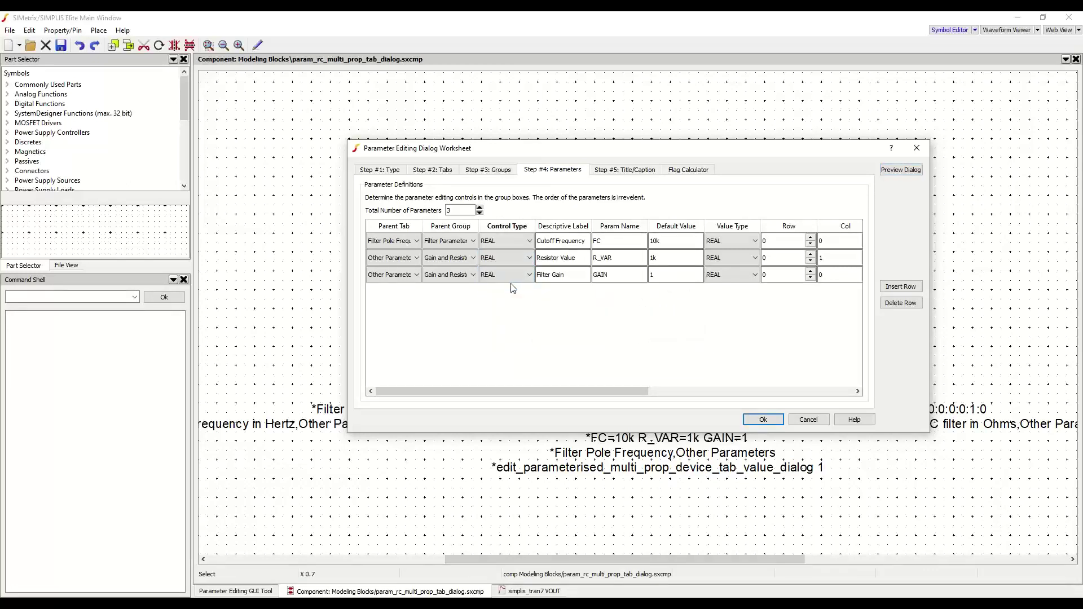
# Clear Filter Gain's 1|2|5|10 range from the Range: Min|Max column.
pyautogui.moveTo(631, 391); pyautogui.dragTo(732, 391)
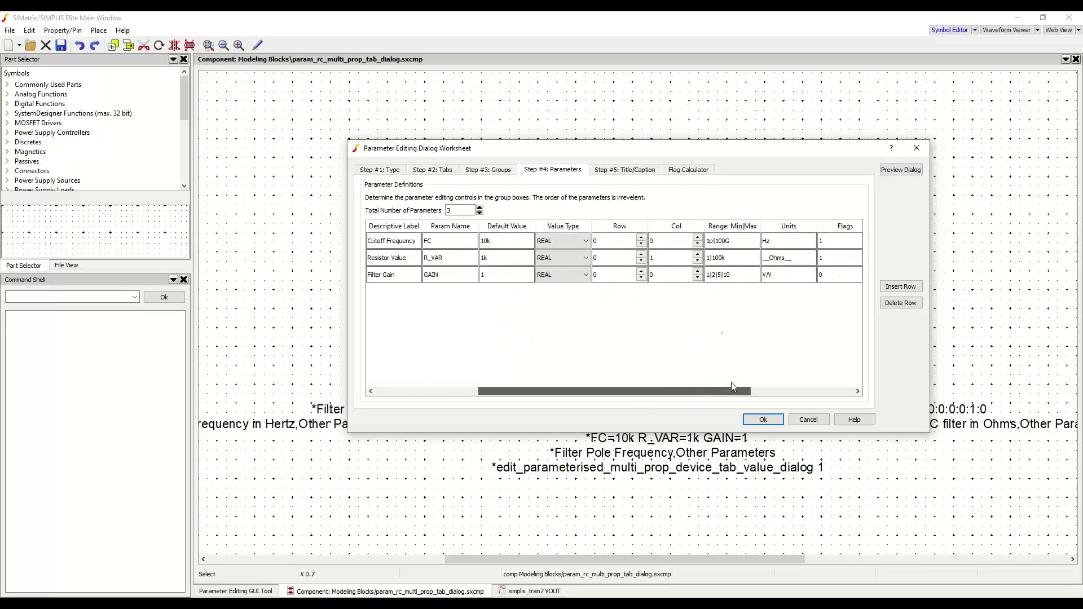
pyautogui.click(708, 275)
pyautogui.click(708, 275)
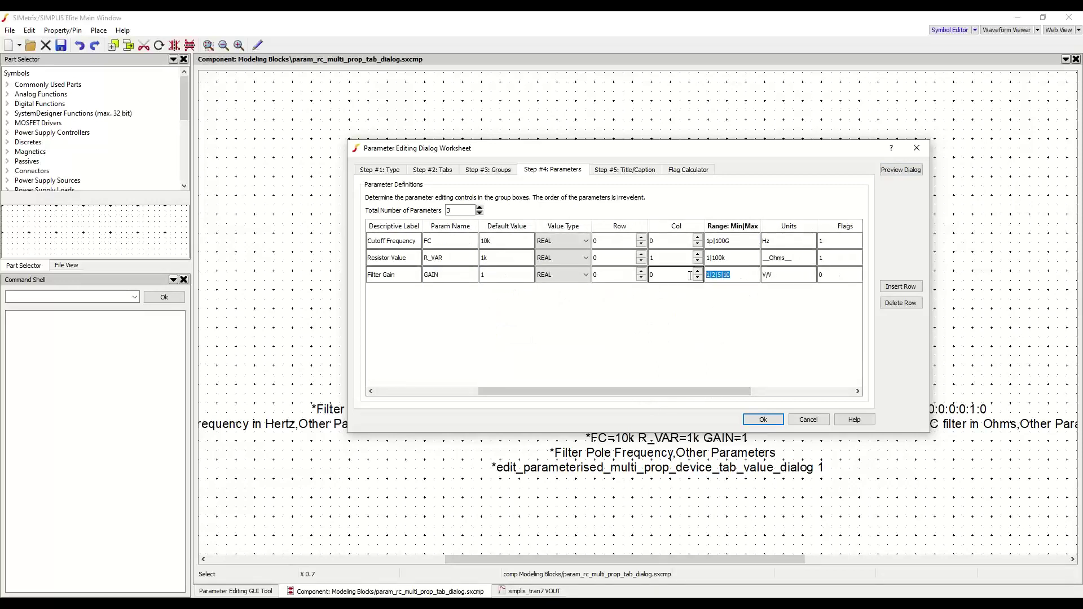
pyautogui.press('BackSpace')
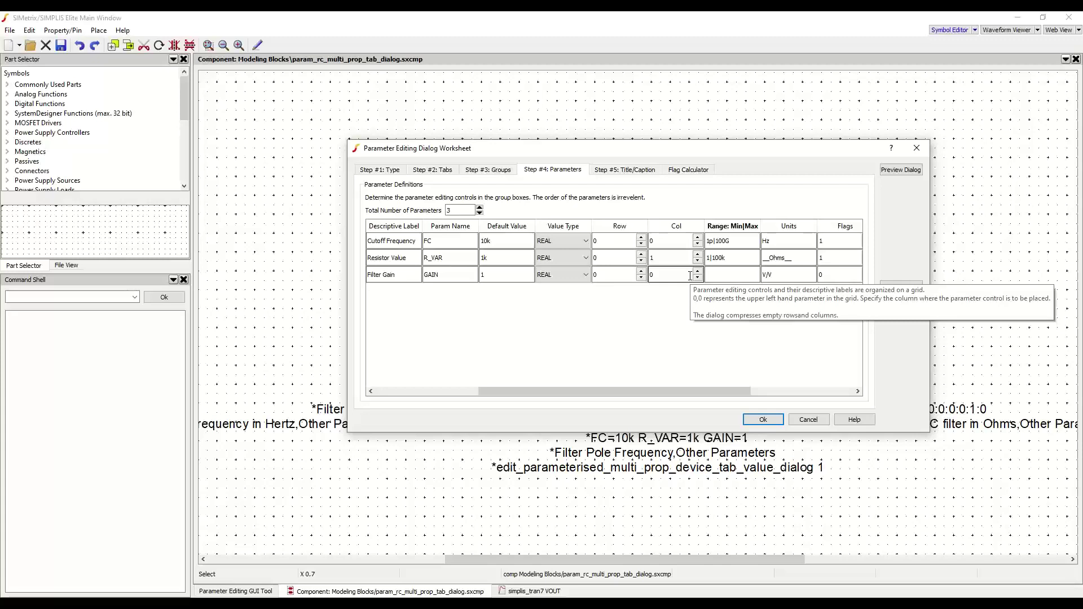
# Preview the Edit RC Filter dialog, stepping Filter Gain from 1 to 5 and choosing 1k resistance.
pyautogui.click(906, 170)
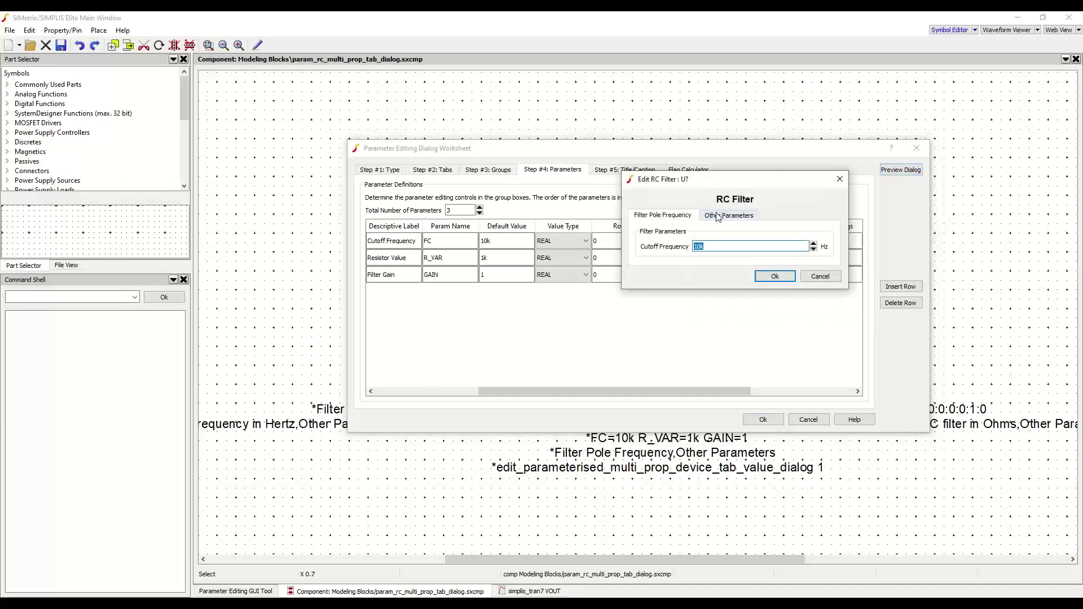
pyautogui.click(720, 216)
pyautogui.click(709, 244)
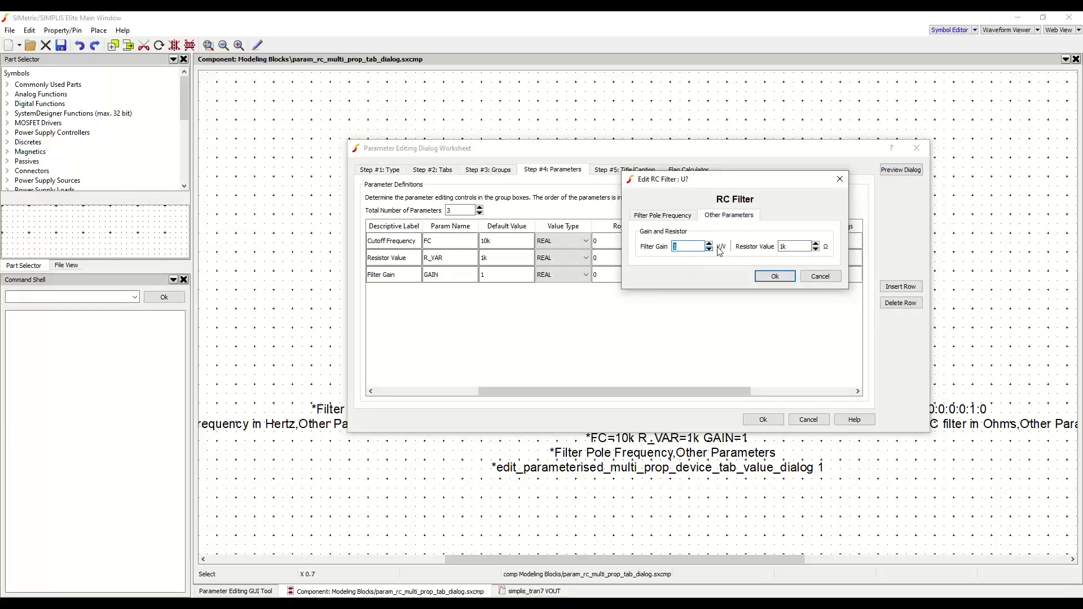
pyautogui.click(818, 248)
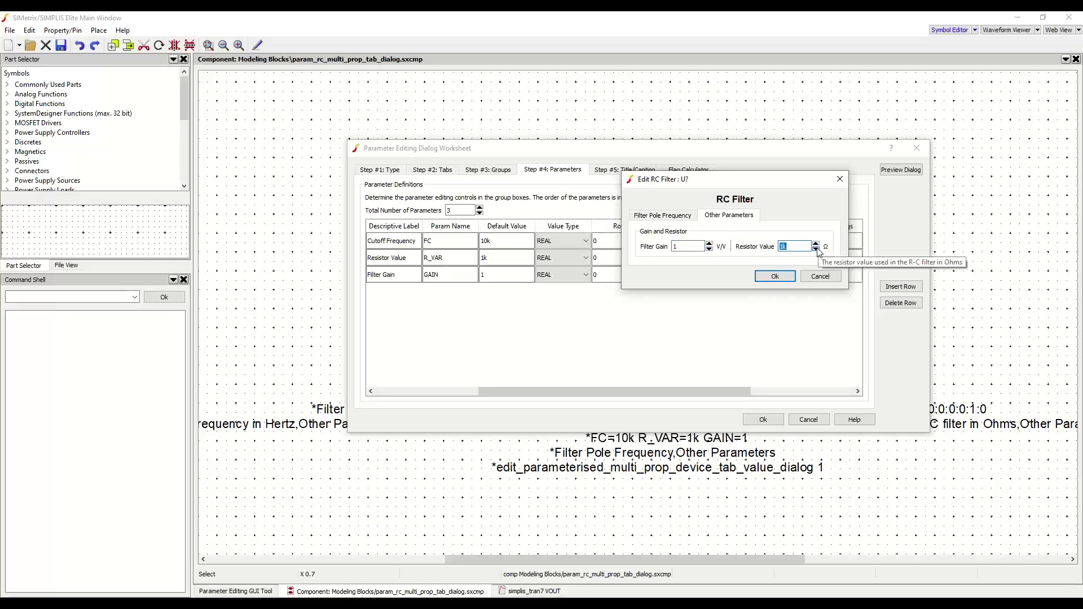
# Cancel the preview and worksheet, returning to the Parameter Editing GUI Tool page.
pyautogui.click(817, 281)
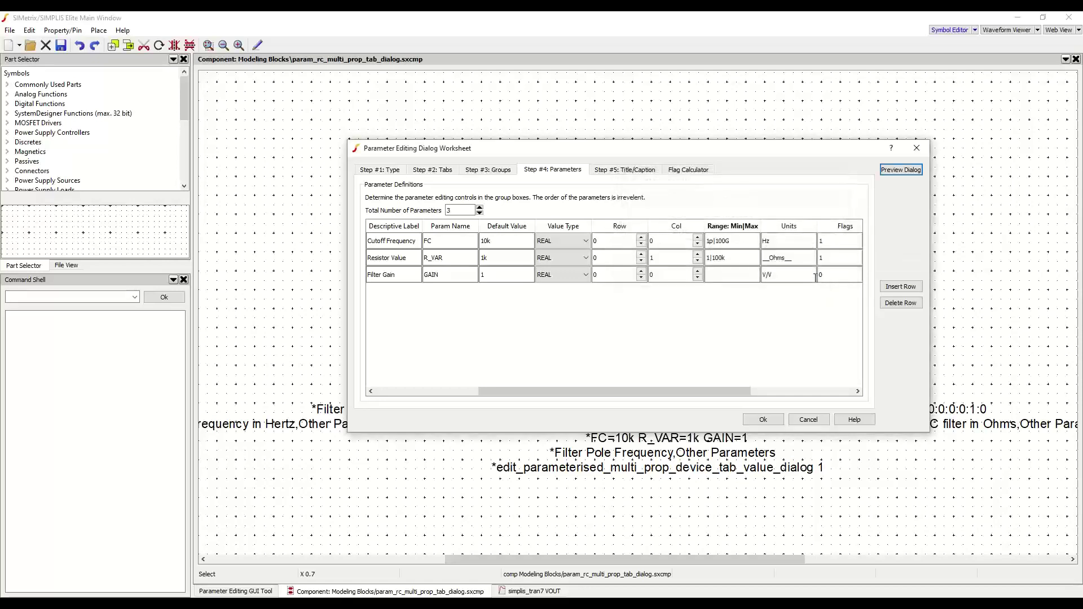
pyautogui.click(809, 420)
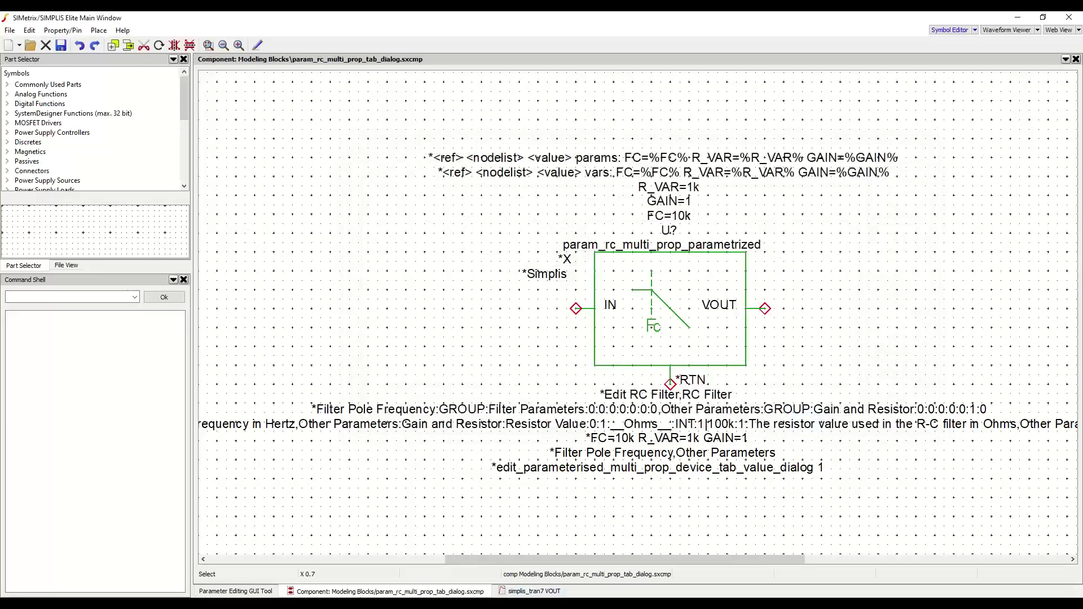
pyautogui.click(249, 592)
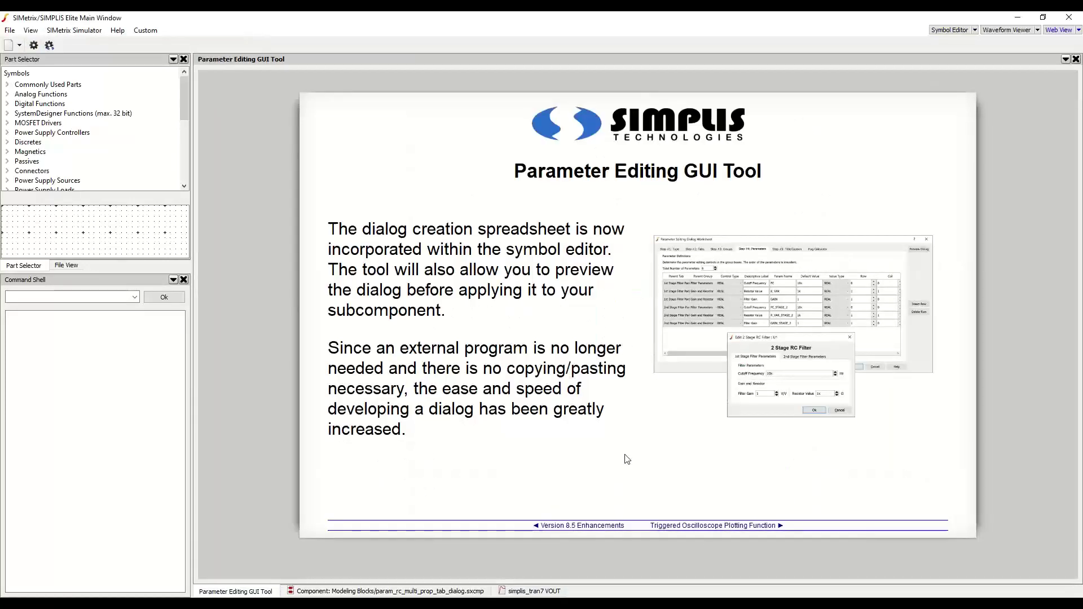
# Go to the Triggered Oscilloscope Plotting Function page.
pyautogui.click(703, 530)
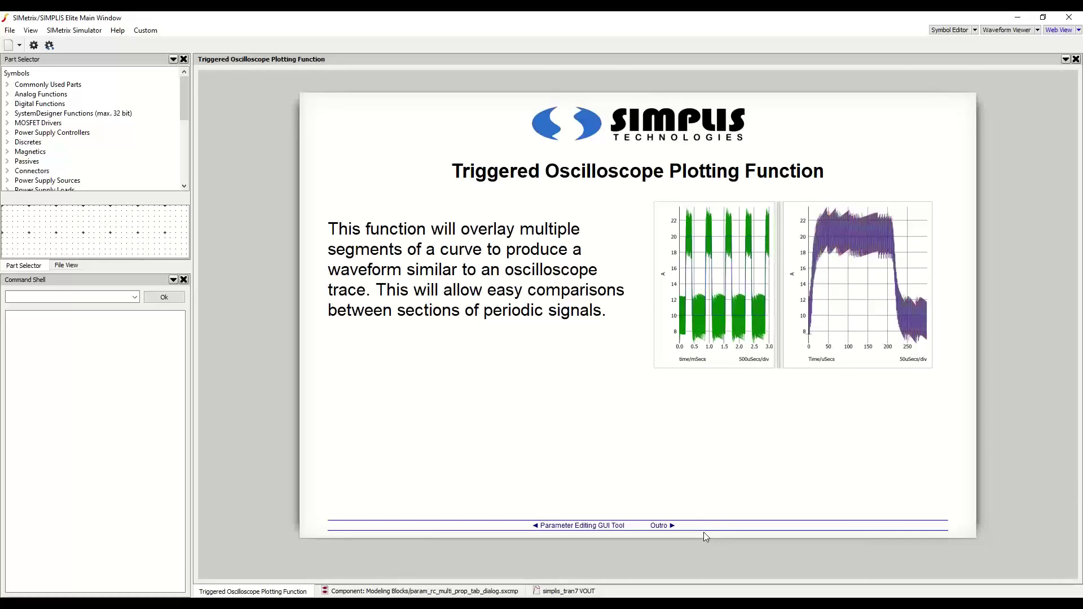
# Show the simplis_tran7 ILOAD and VOUT waveforms and open the Plot menu.
pyautogui.click(573, 592)
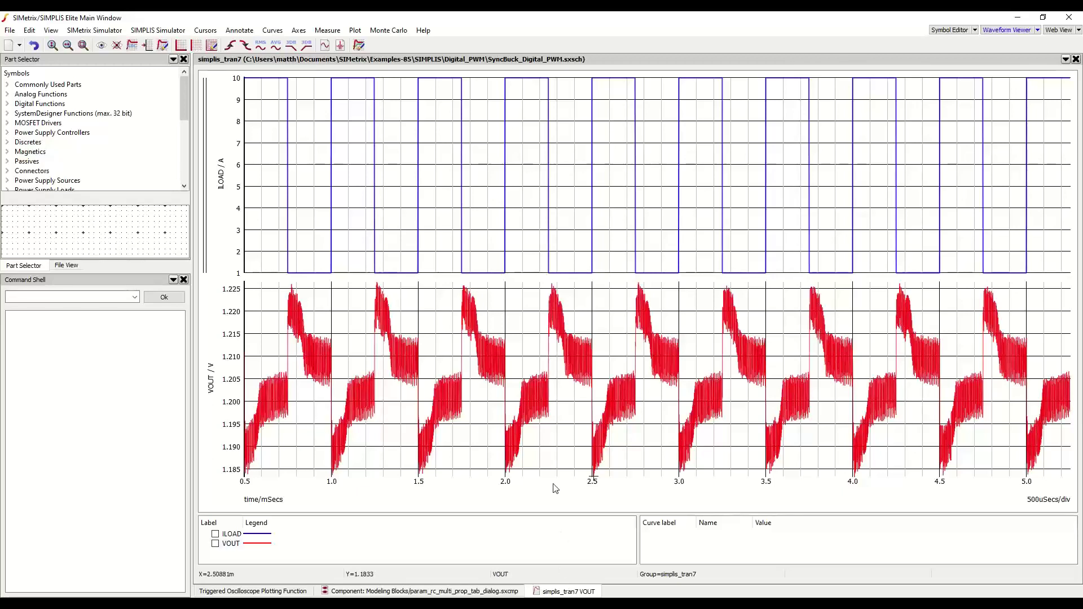
pyautogui.click(355, 30)
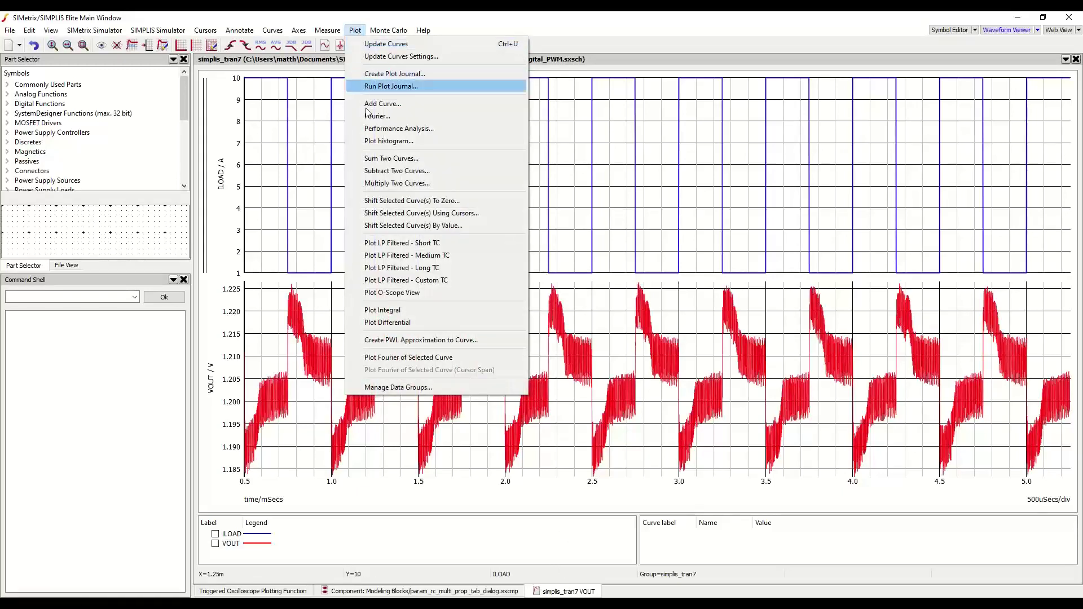
# Create an O-Scope view of VOUT triggered on ILOAD at level 5 with 100u fixed time.
pyautogui.click(414, 293)
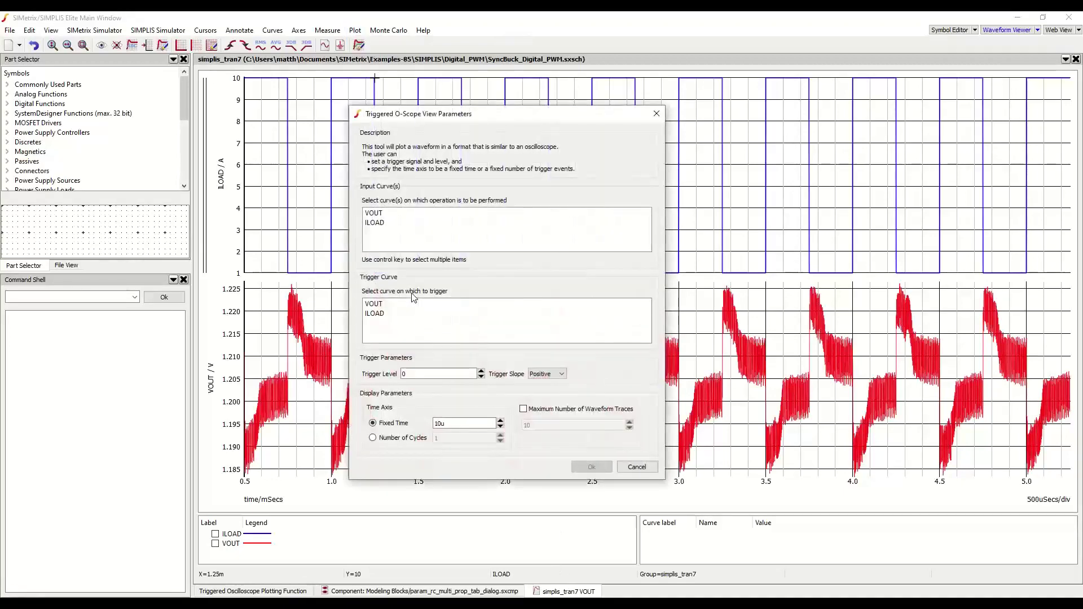
pyautogui.click(380, 215)
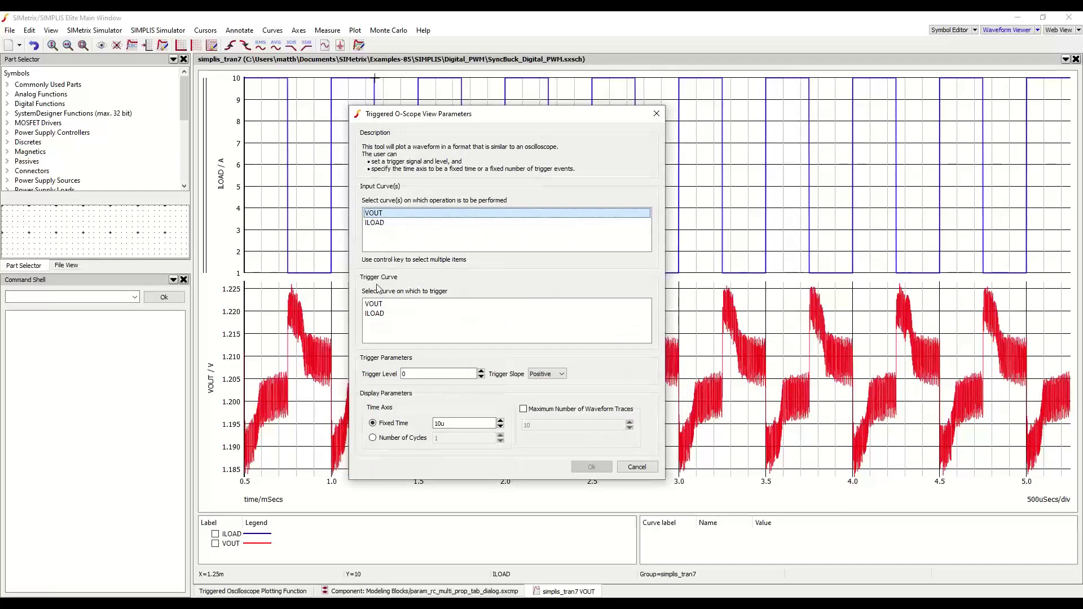
pyautogui.click(384, 314)
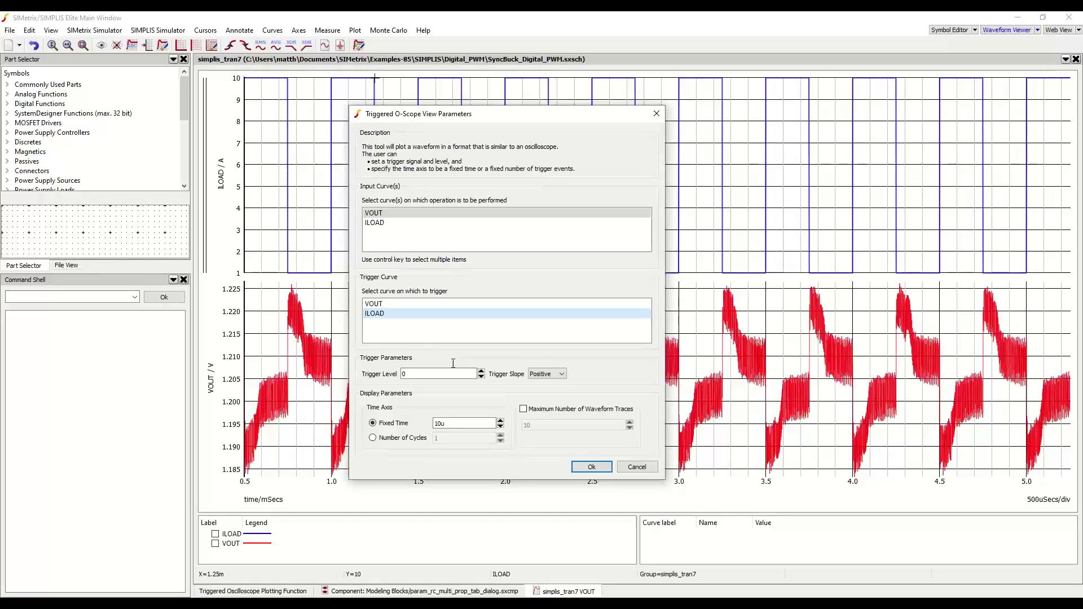
pyautogui.press('Tab')
pyautogui.write('5')
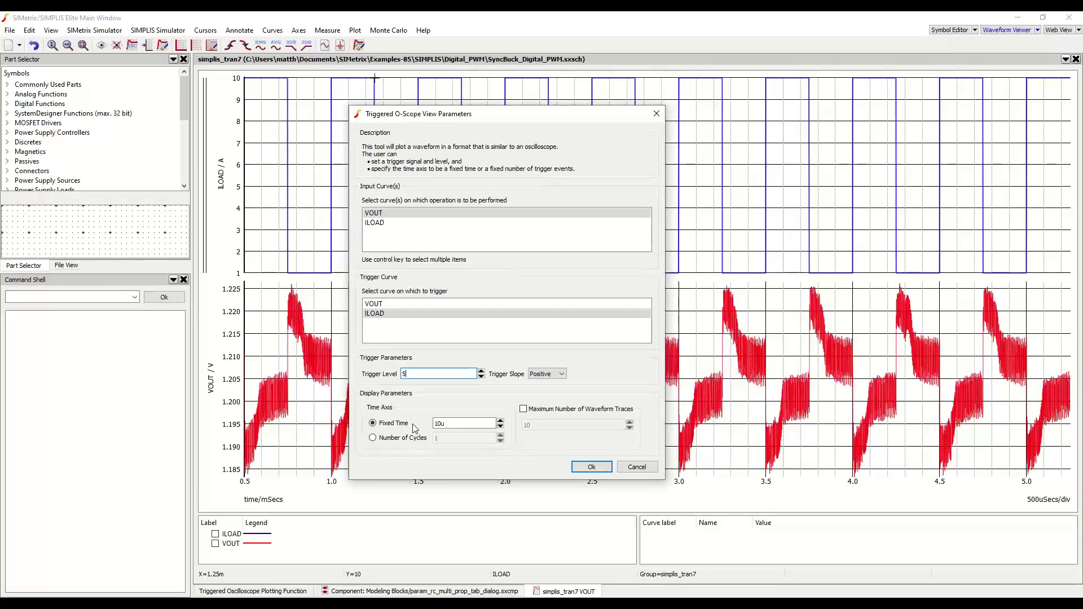
pyautogui.click(441, 427)
pyautogui.write('s')
pyautogui.click(592, 468)
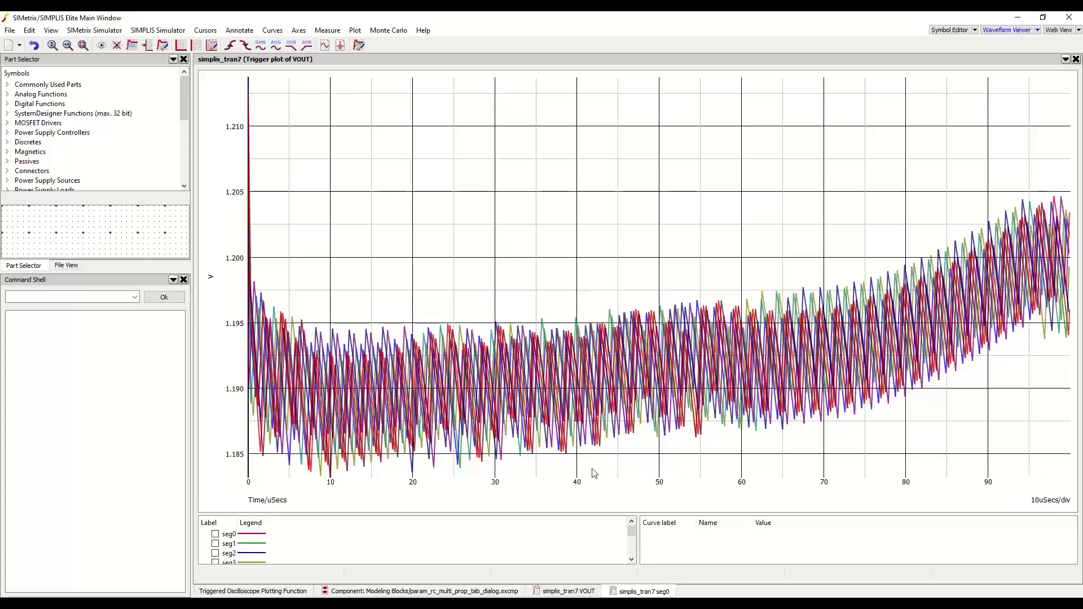
# Return to the Triggered Oscilloscope Plotting Function page.
pyautogui.click(281, 593)
# Open the closing Outro 'Thank you!' page.
pyautogui.click(661, 526)
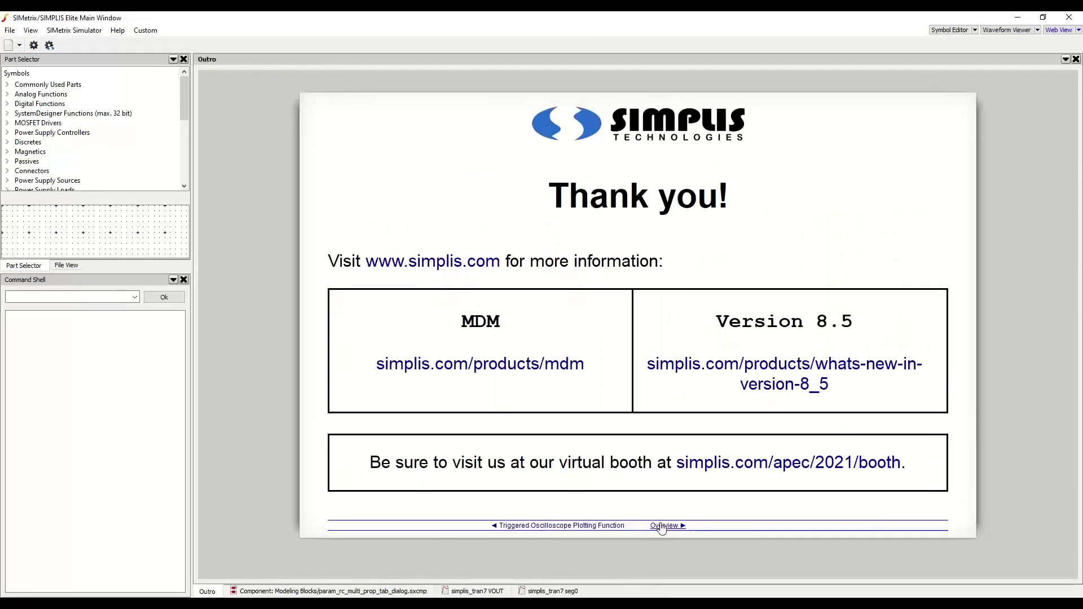